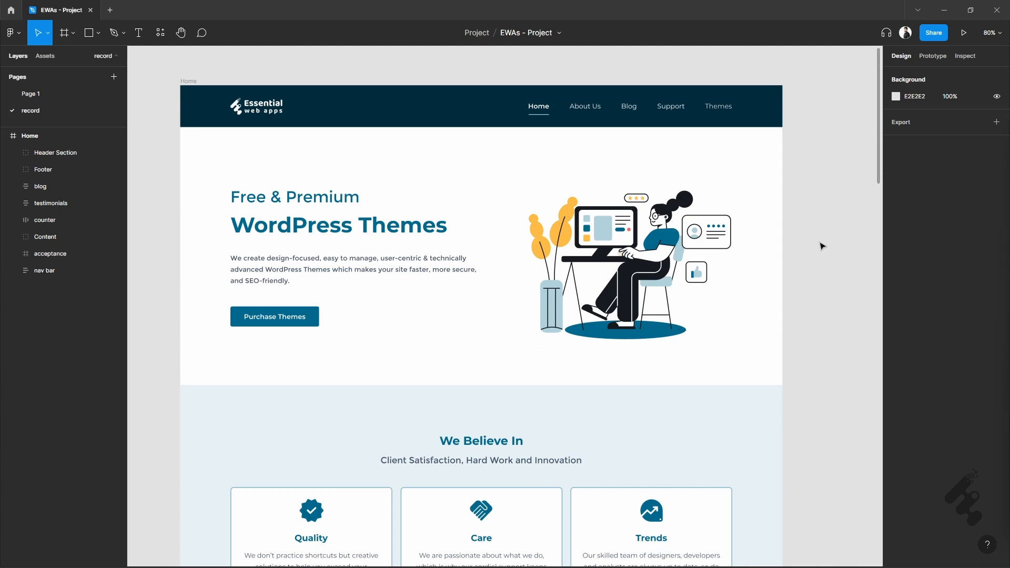
# - Add a 1440 × 1024 Desktop frame on the empty canvas beside the Home design, leaving a gap between them
pyautogui.hscroll(8, 823, 246)
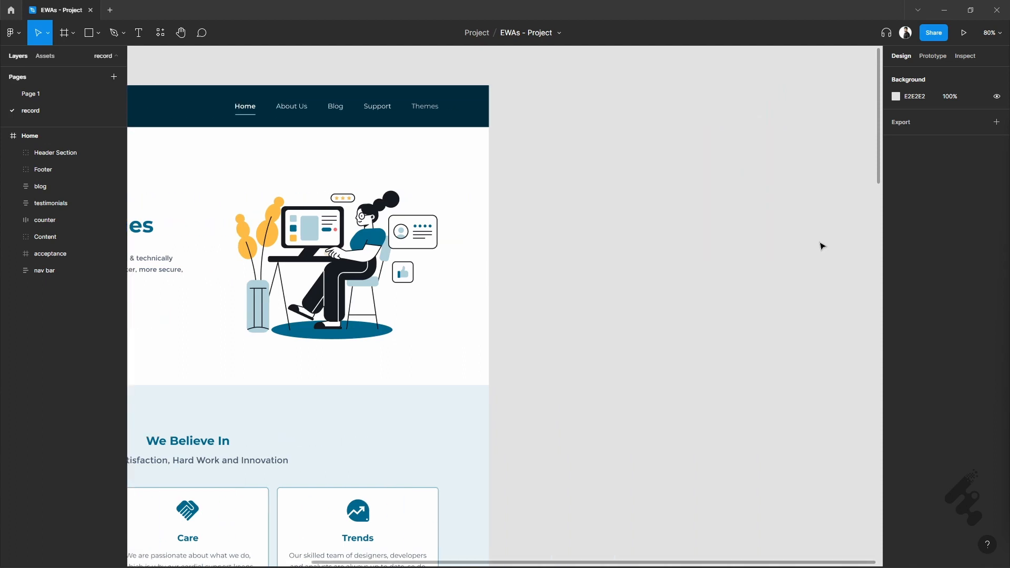
pyautogui.scroll(2, 825, 144)
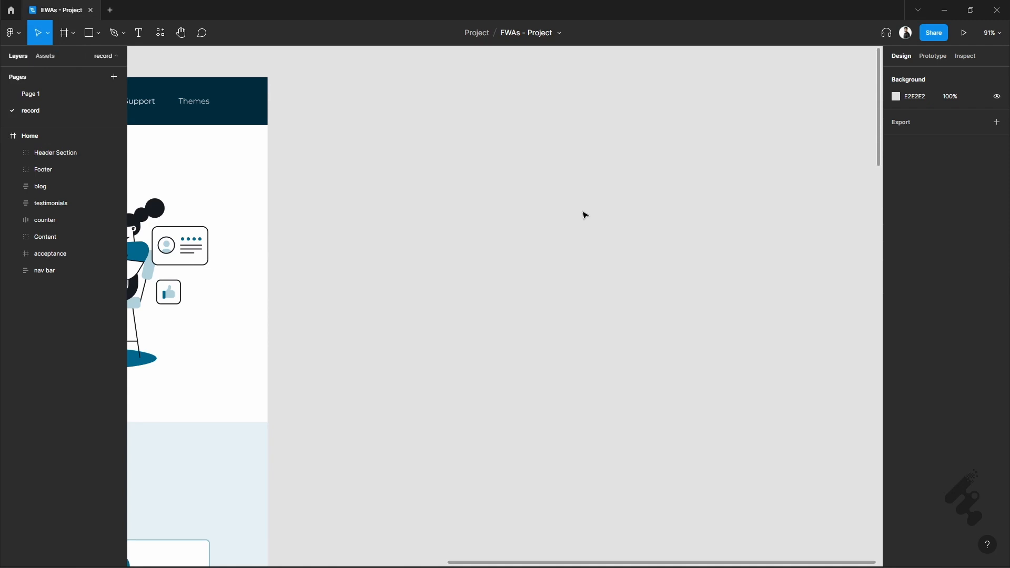
pyautogui.press('f')
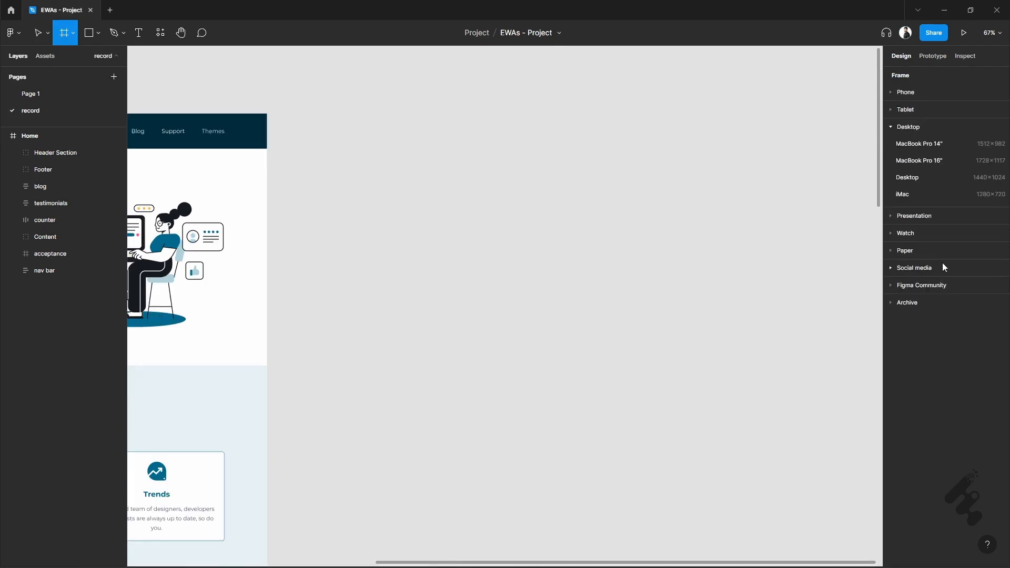
pyautogui.click(950, 177)
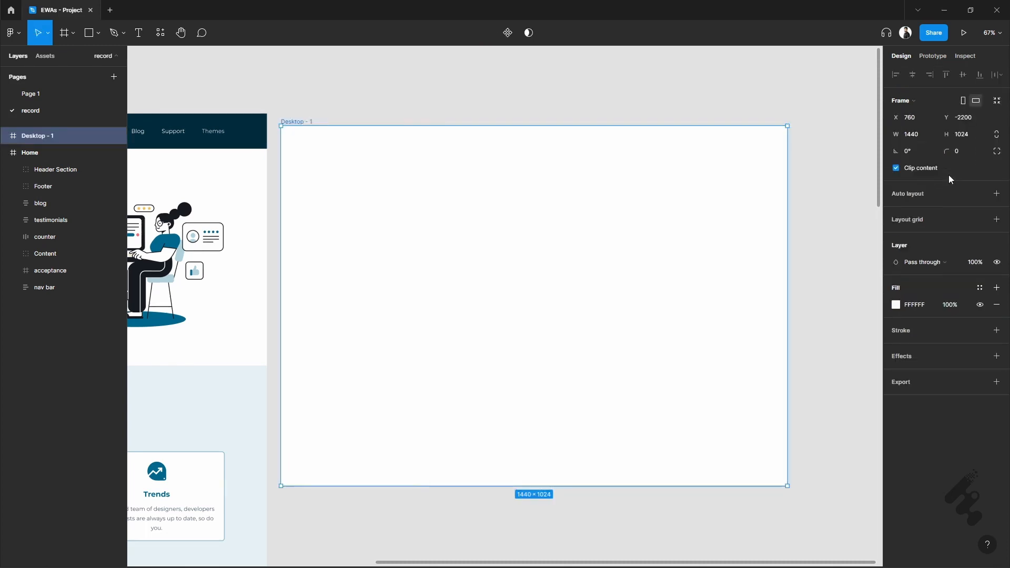
pyautogui.moveTo(295, 123); pyautogui.dragTo(322, 112)
pyautogui.scroll(3, 616, 187)
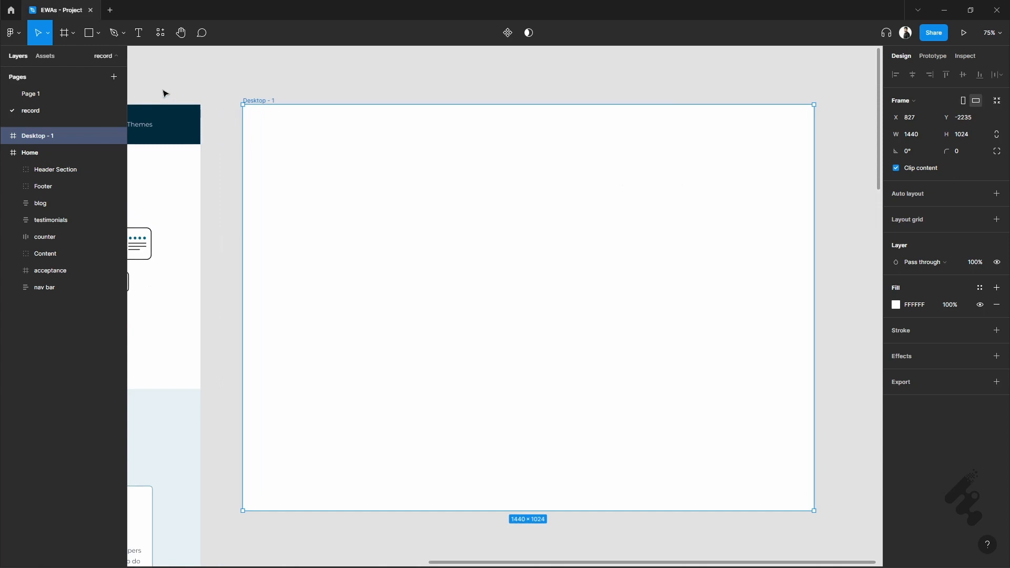
# - Draw a square about 113 × 113 in the Desktop - 1 frame and set its fill colour to 002B3C
pyautogui.press('r')
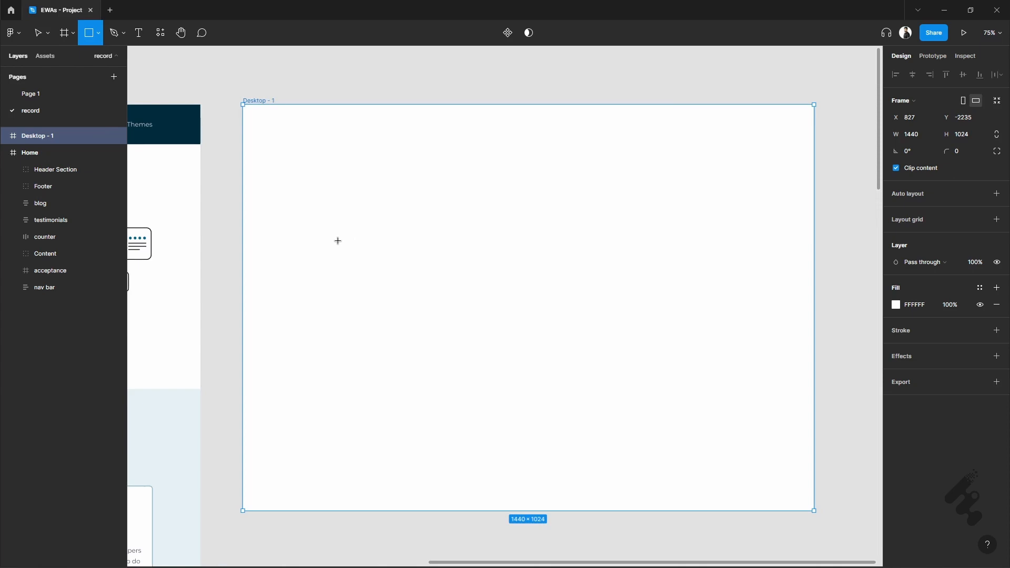
pyautogui.moveTo(337, 240); pyautogui.dragTo(384, 288)
pyautogui.click(925, 307)
pyautogui.write('MORN30')
pyautogui.press('Return')
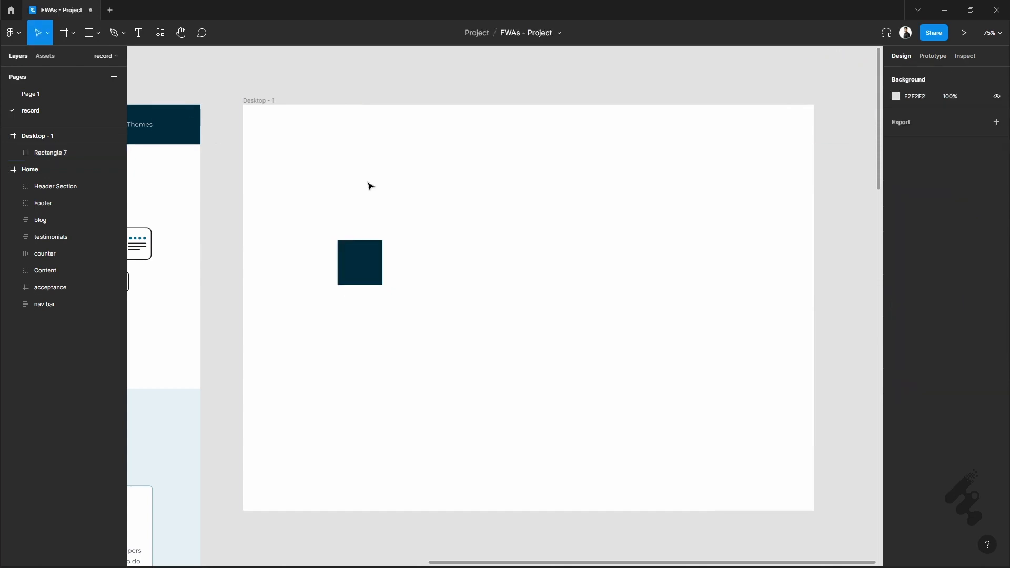
pyautogui.moveTo(360, 263)
pyautogui.mouseDown()
pyautogui.moveTo(359, 280)
pyautogui.moveTo(360, 267)
pyautogui.mouseUp()
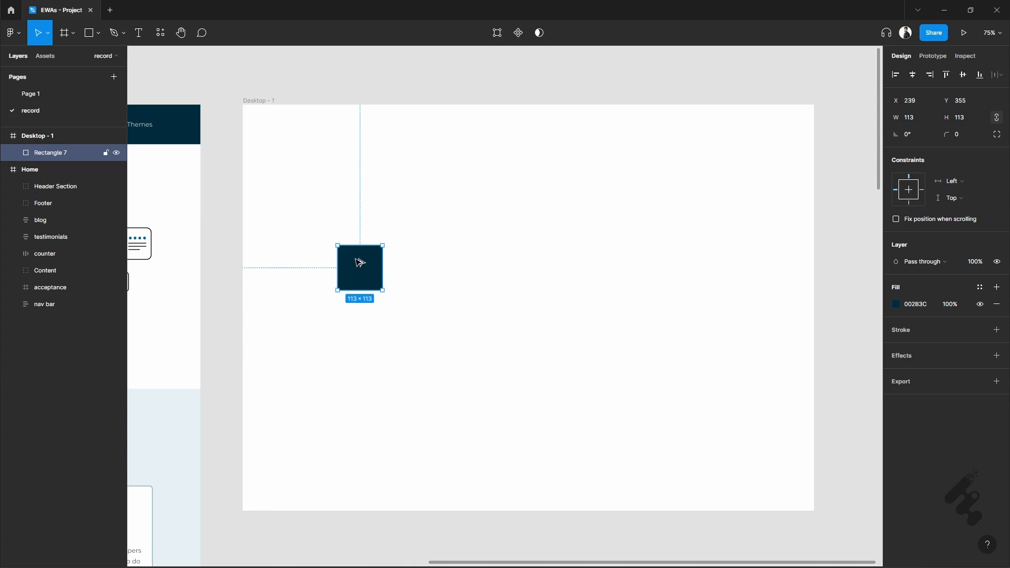
# - Duplicate the dark square directly to its right at the same height, leaving a small gap of about 37
pyautogui.moveTo(360, 262); pyautogui.dragTo(435, 268)
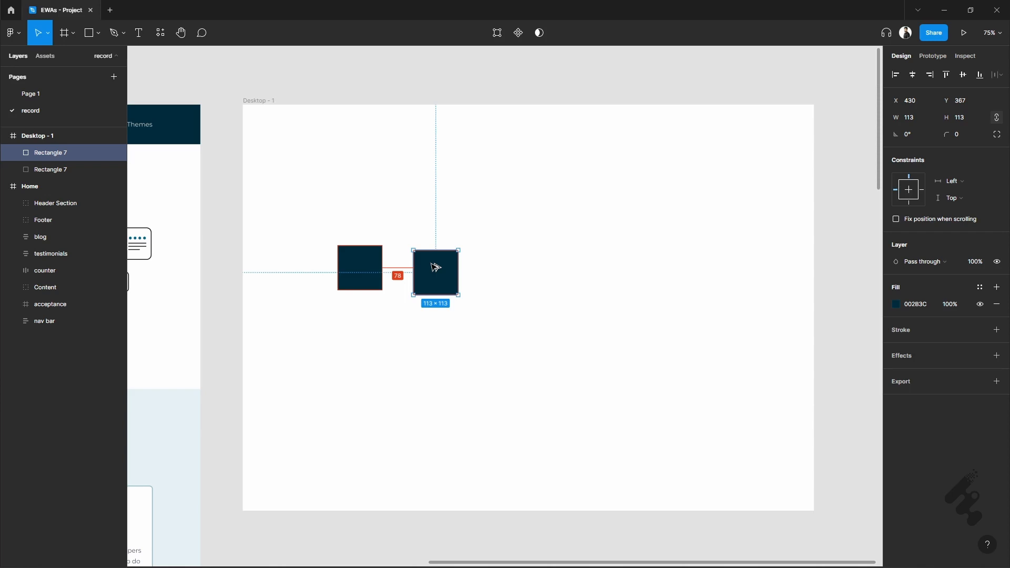
pyautogui.press('shift')
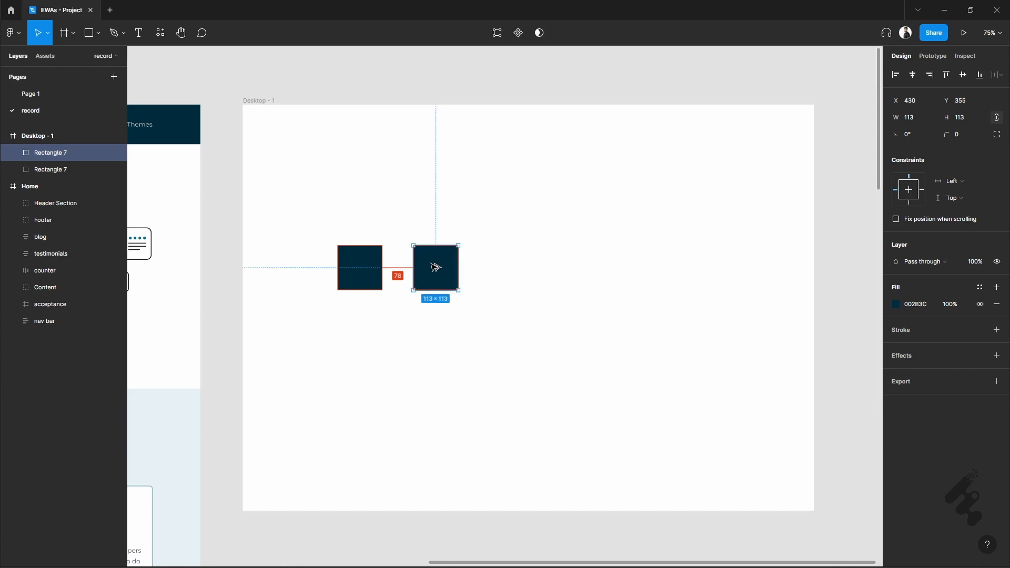
pyautogui.moveTo(435, 267)
pyautogui.mouseDown()
pyautogui.moveTo(467, 267)
pyautogui.moveTo(441, 266)
pyautogui.mouseUp()
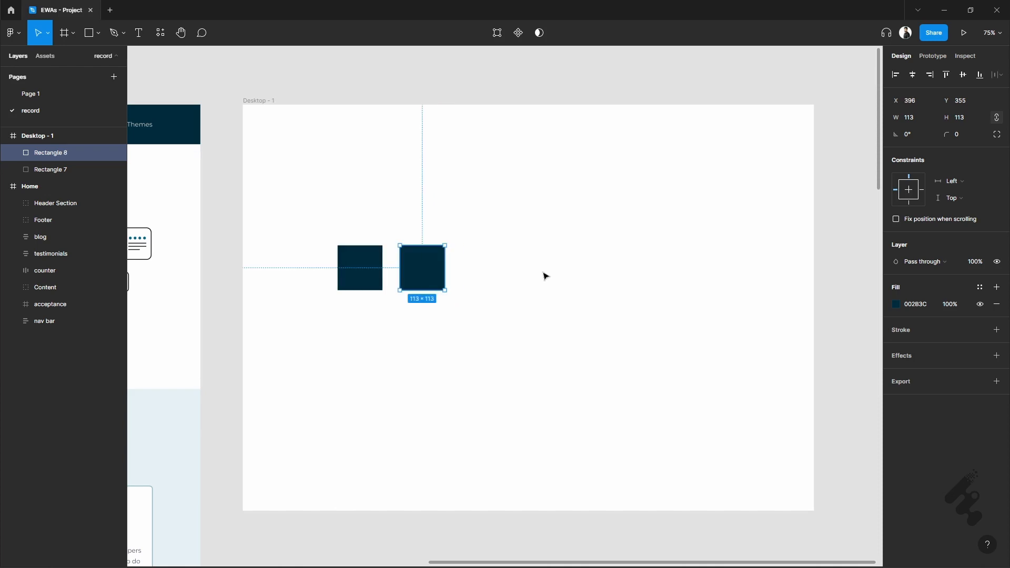
pyautogui.click(499, 318)
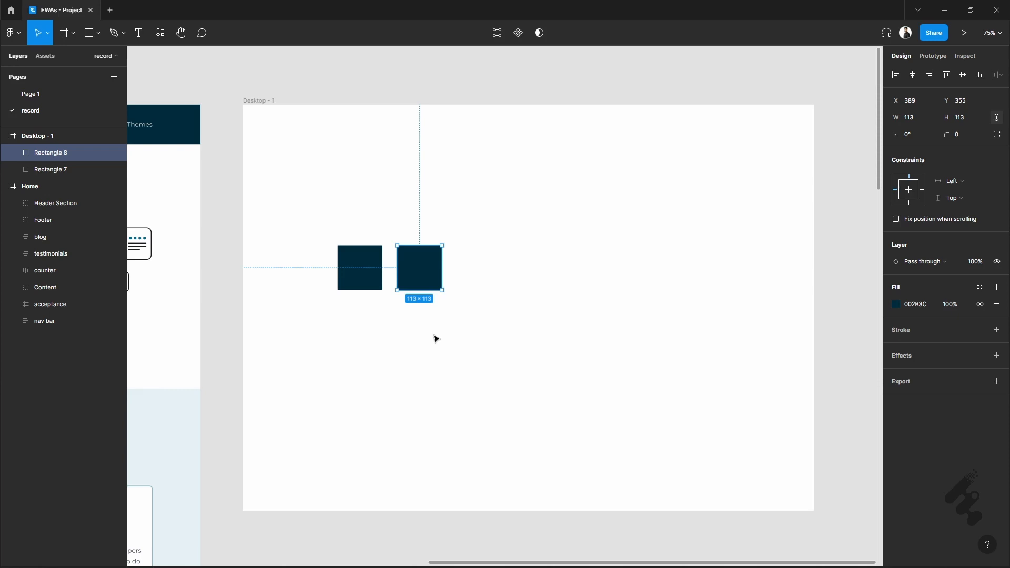
# - Repeat the duplication with the same spacing to complete an evenly spaced row of six squares
pyautogui.hotkey('ctrl', 'd')
pyautogui.hotkey('ctrl', 'd')
pyautogui.hotkey('ctrl', 'd')
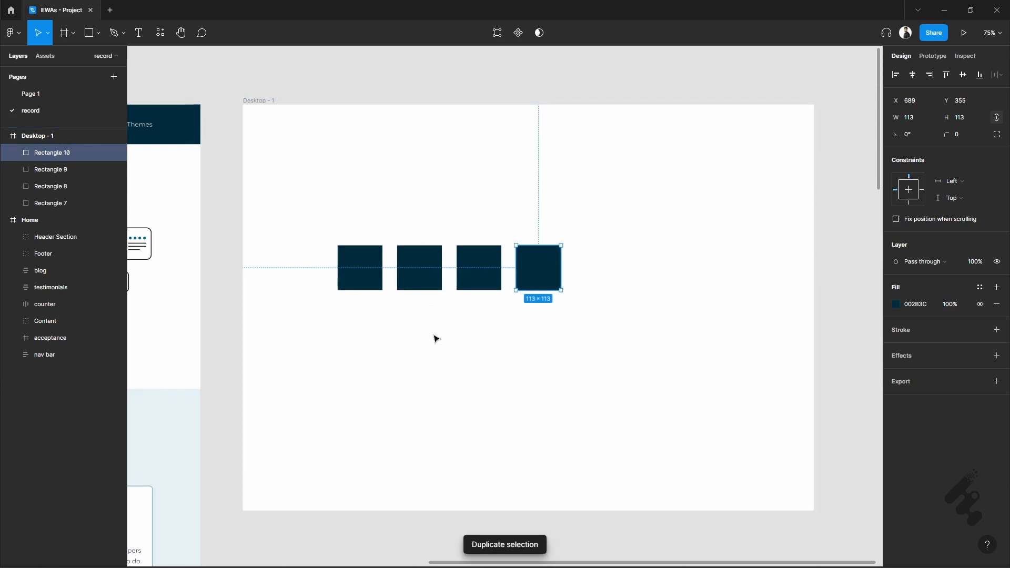
pyautogui.hotkey('ctrl', 'd')
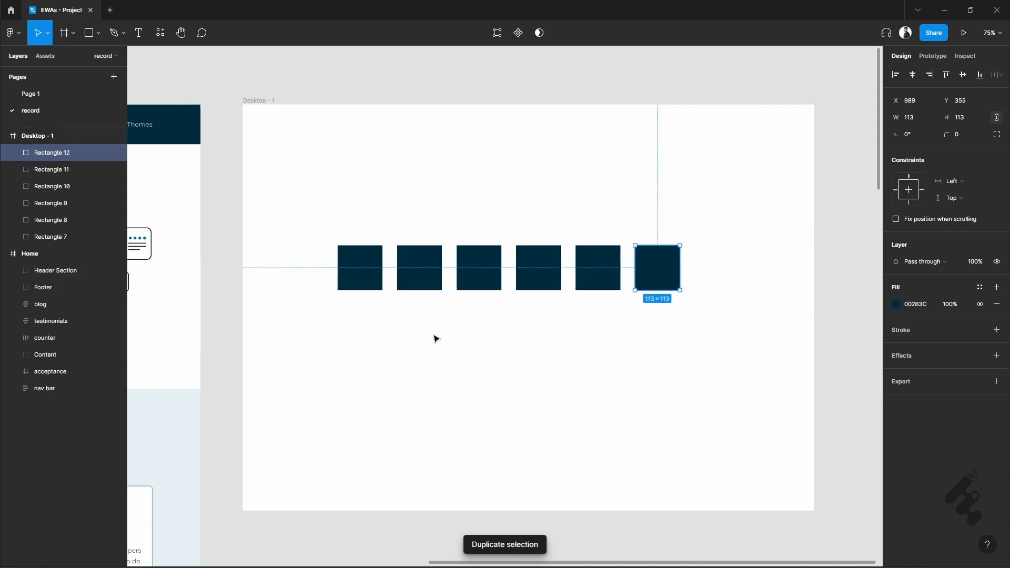
pyautogui.click(676, 339)
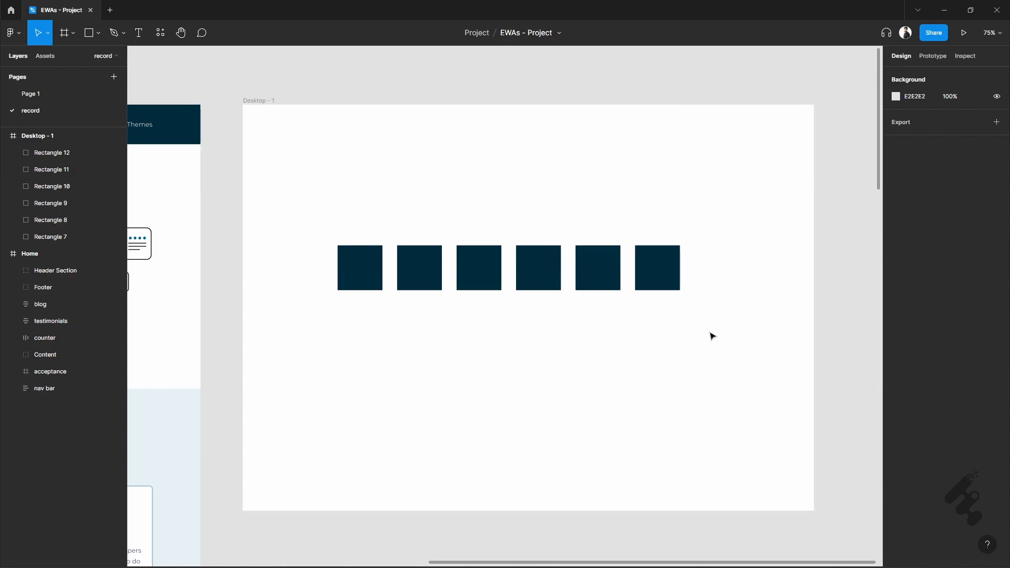
# - Group the six squares and centre the group in the Desktop - 1 frame
pyautogui.moveTo(709, 332); pyautogui.dragTo(319, 195)
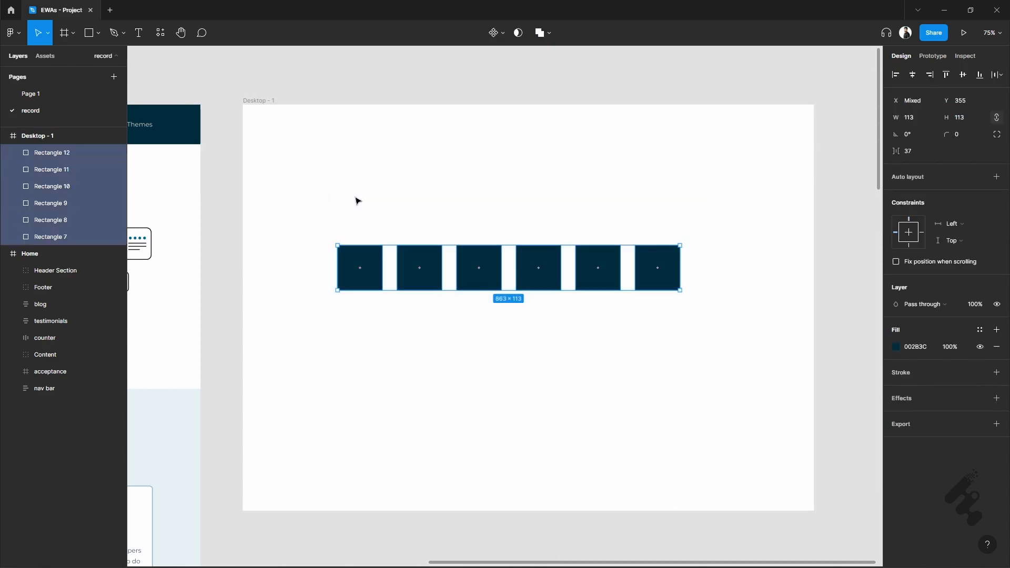
pyautogui.moveTo(435, 262); pyautogui.dragTo(431, 300)
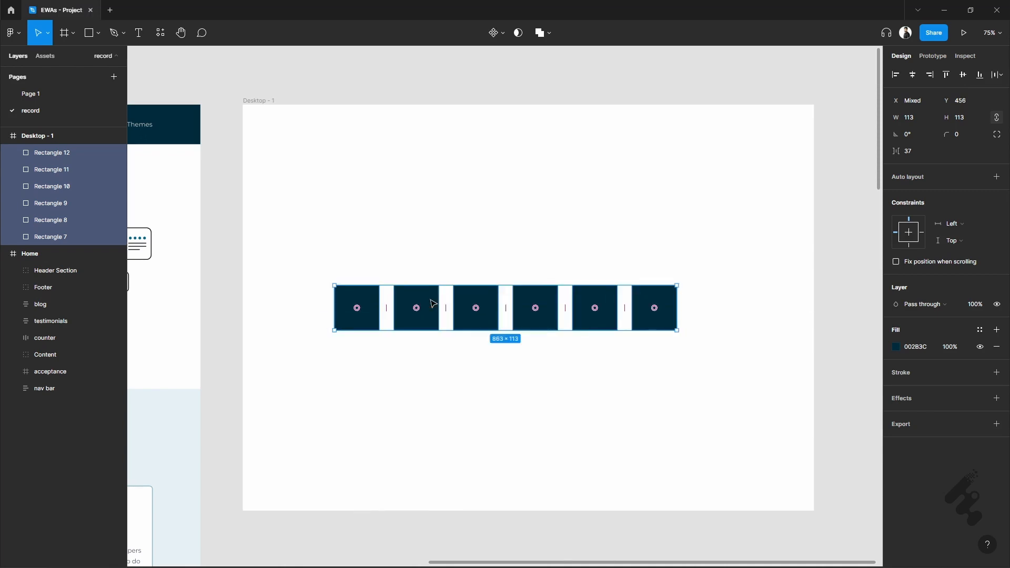
pyautogui.rightClick(431, 301)
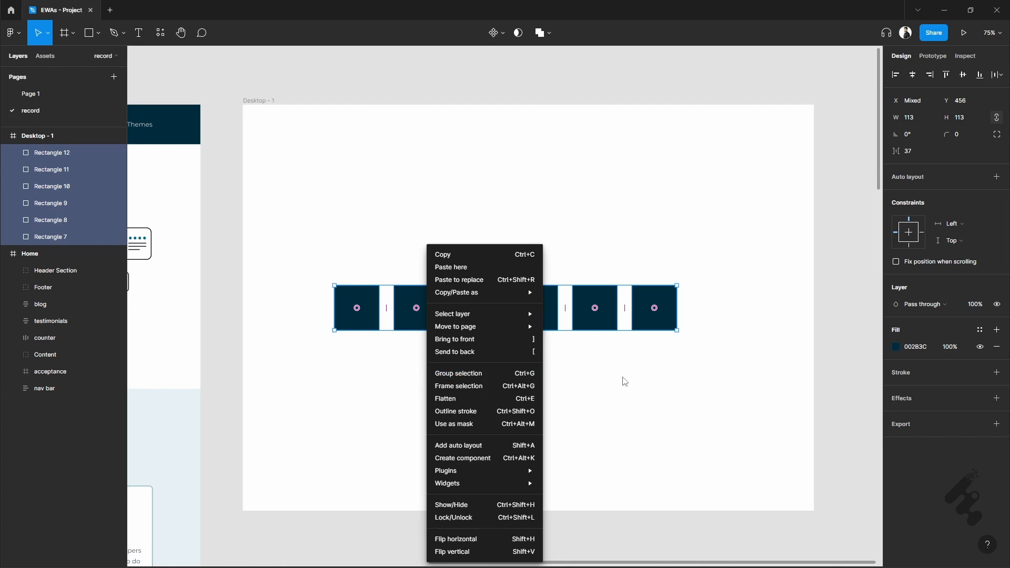
pyautogui.press('Escape')
pyautogui.moveTo(309, 222); pyautogui.dragTo(708, 352)
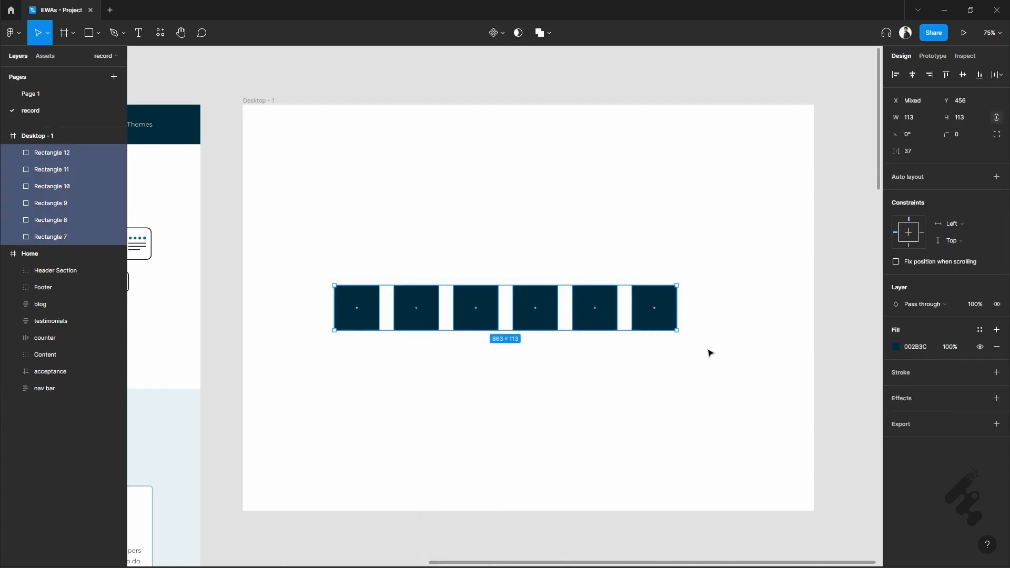
pyautogui.hotkey('ctrl', 'g')
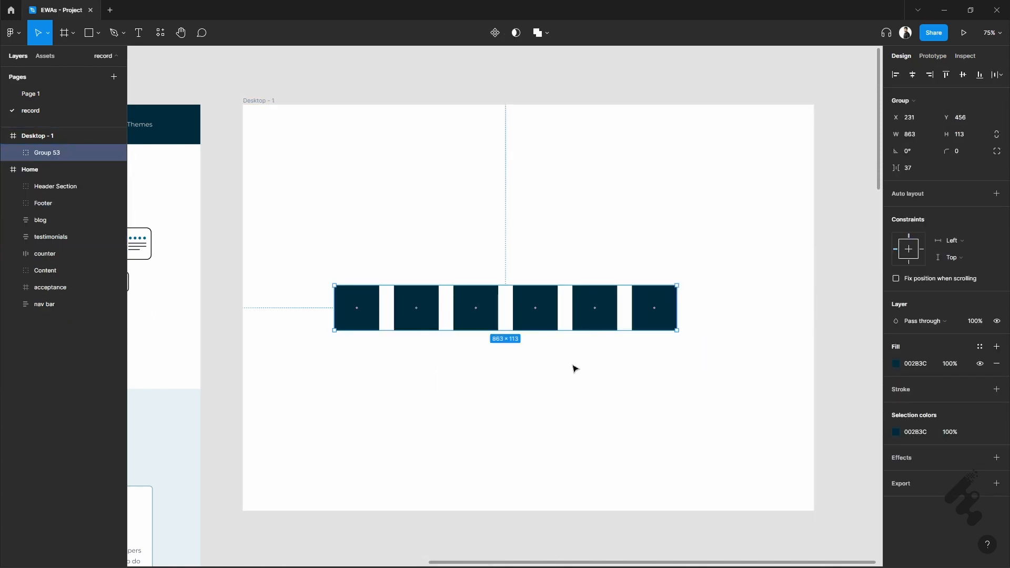
pyautogui.moveTo(485, 328); pyautogui.dragTo(508, 328)
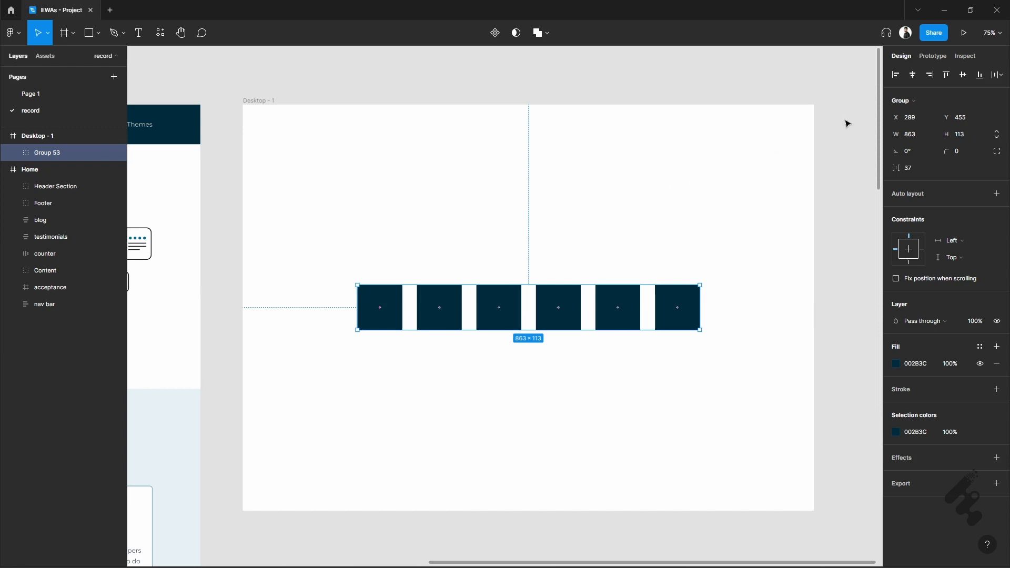
# - Convert the group of squares to a frame and back to a group
pyautogui.click(953, 102)
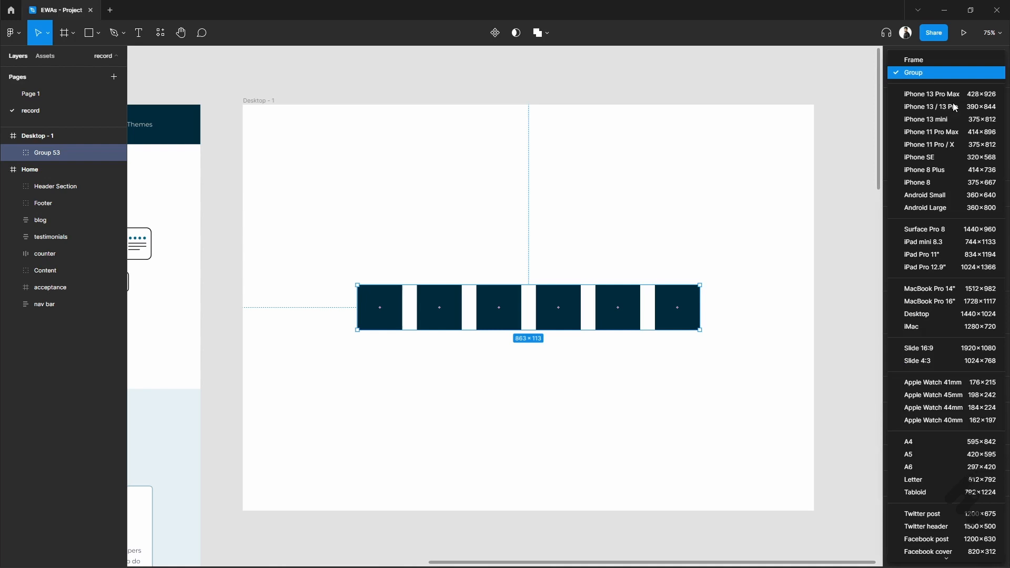
pyautogui.click(956, 61)
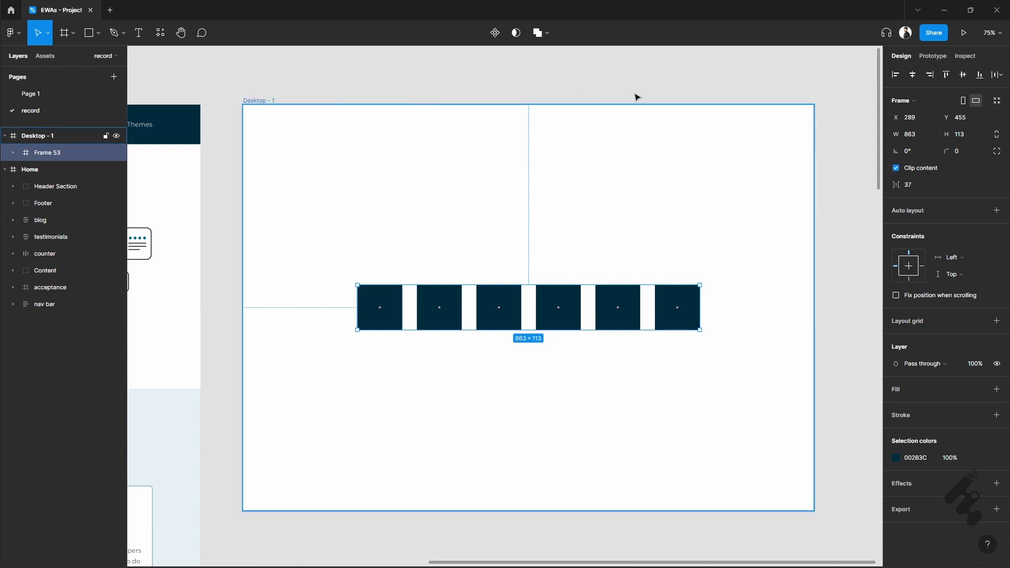
pyautogui.click(935, 102)
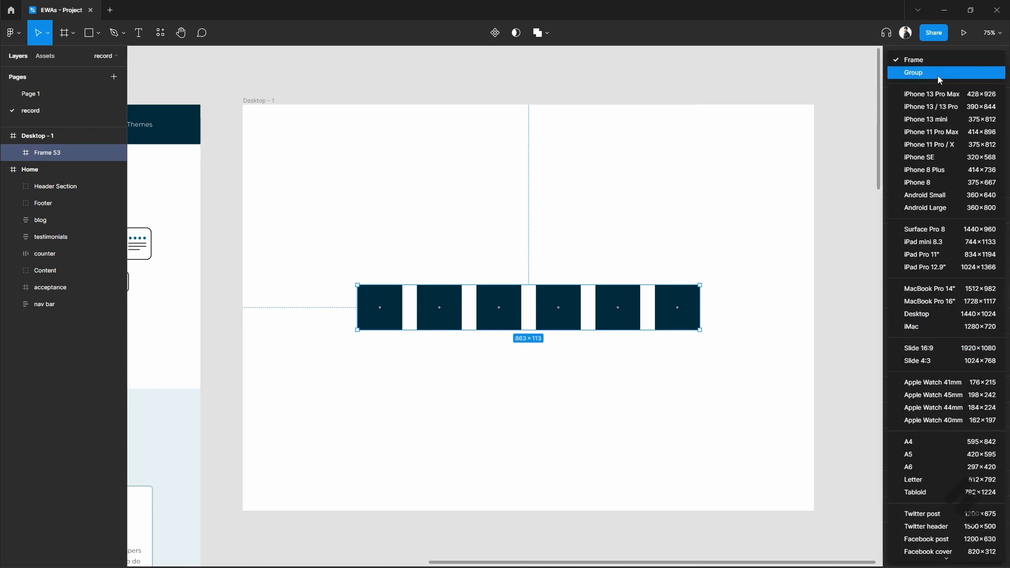
pyautogui.click(937, 75)
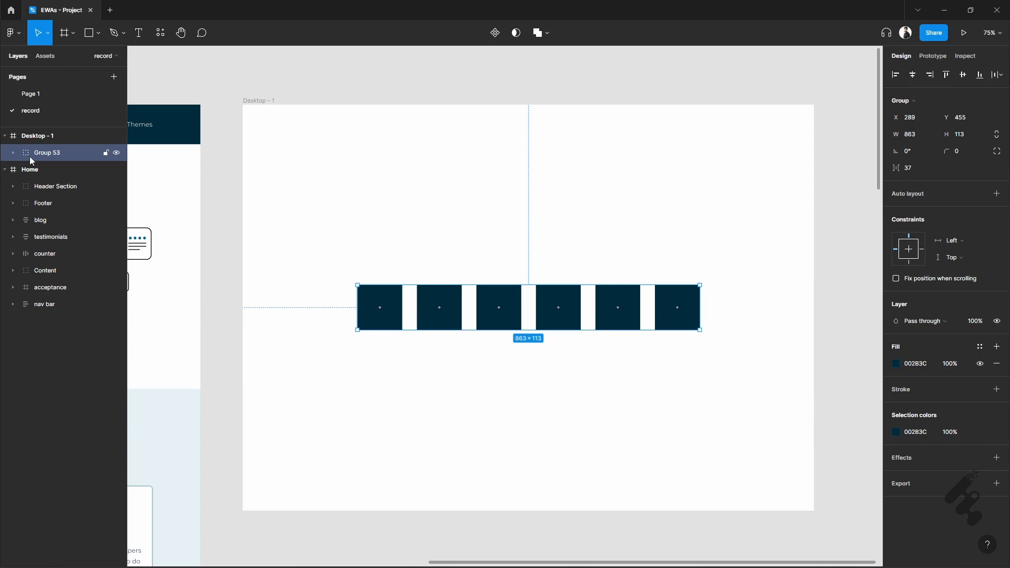
pyautogui.click(418, 171)
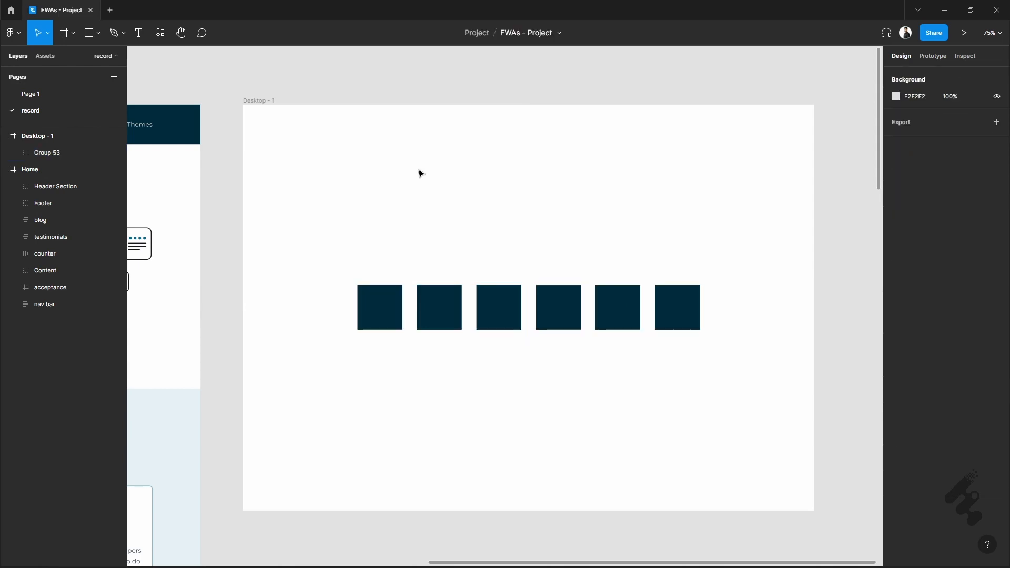
# - Rename the Desktop - 1 frame as "ABC - v - 1"
pyautogui.click(264, 106)
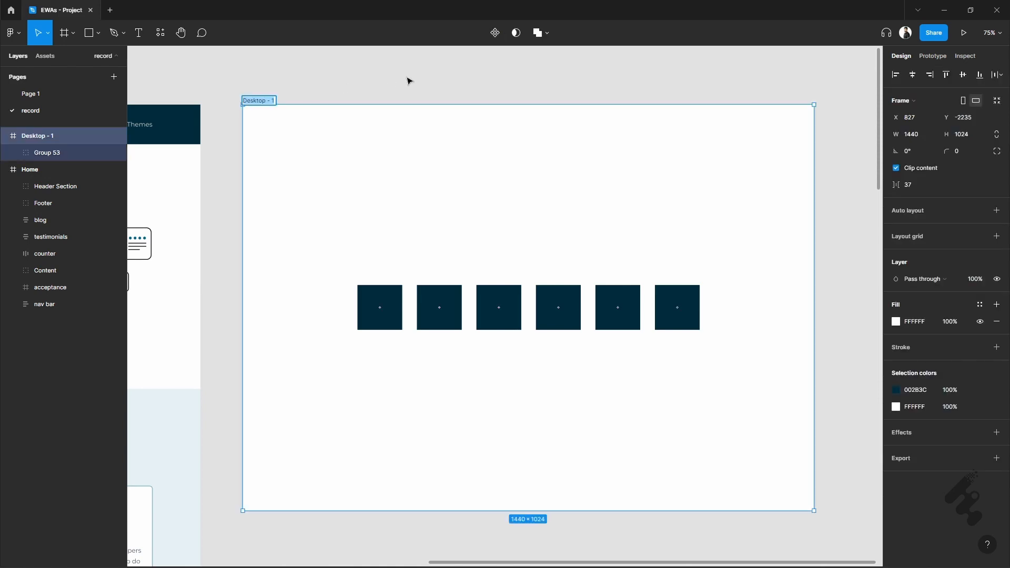
pyautogui.write('ABC')
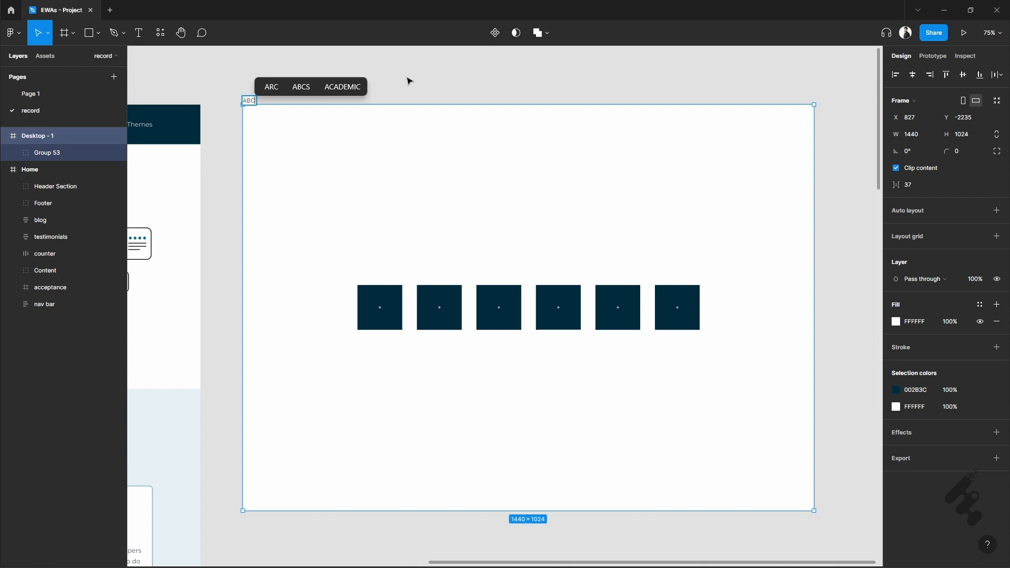
pyautogui.write('-')
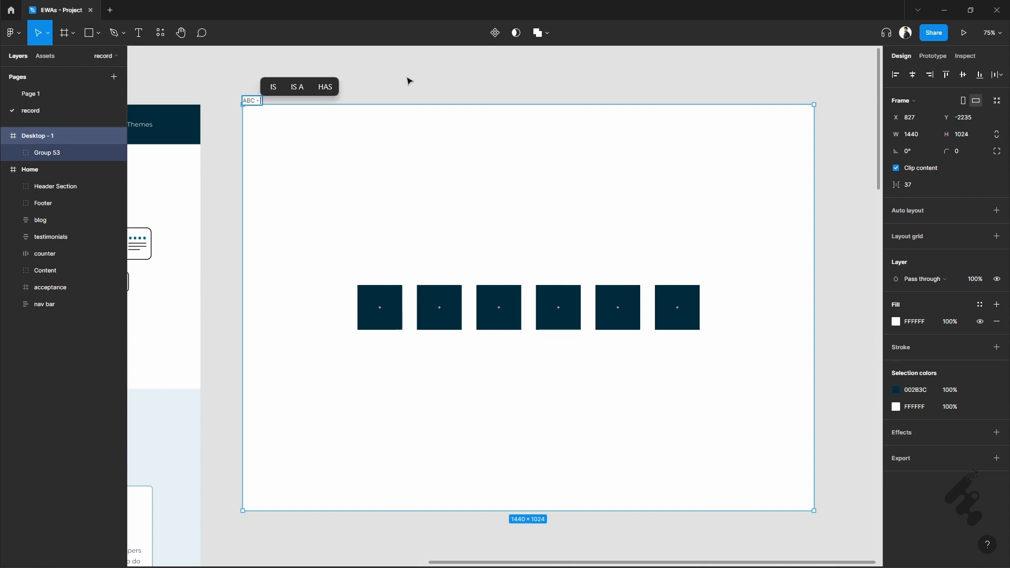
pyautogui.write(' v')
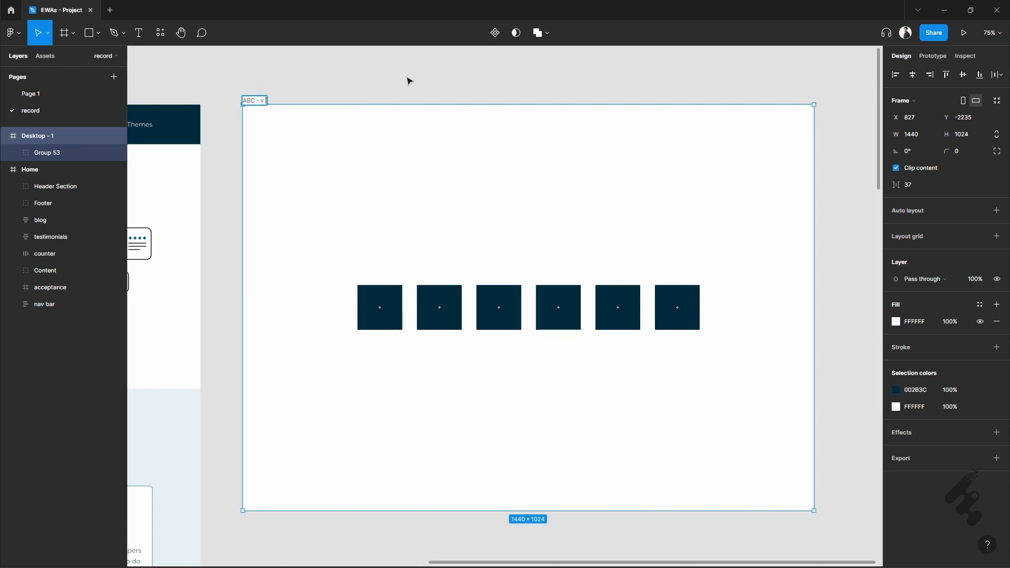
pyautogui.write(' -')
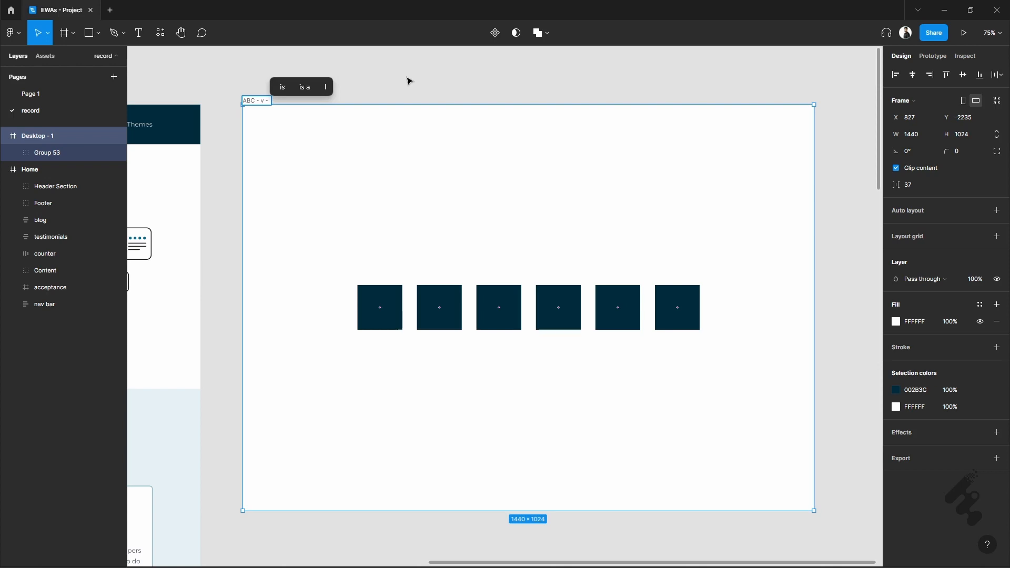
pyautogui.write(' 1')
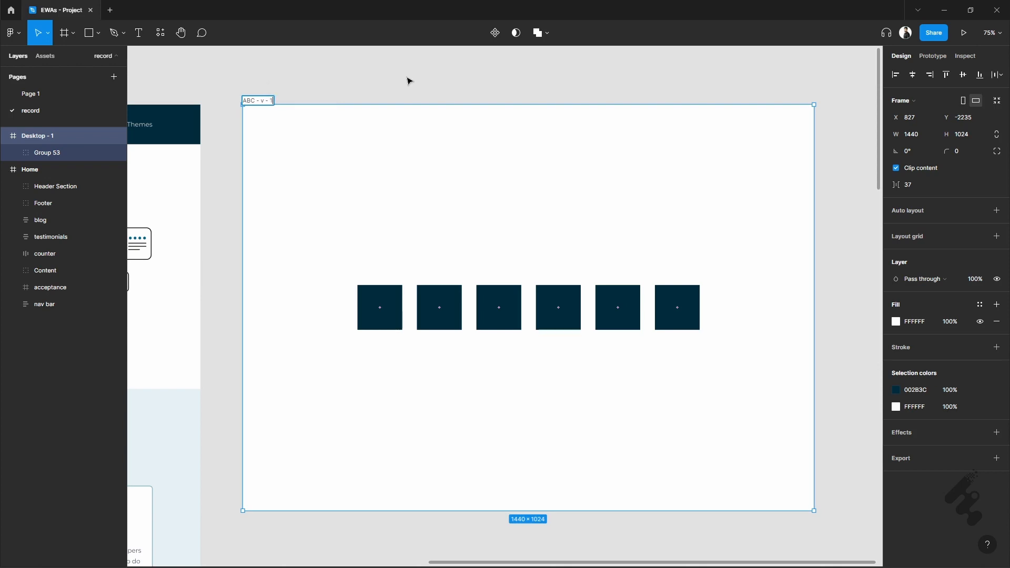
pyautogui.click(408, 80)
# - Duplicate the ABC - v - 1 frame beside the original on the right, level with it at about X 2352
pyautogui.hscroll(2, 408, 80)
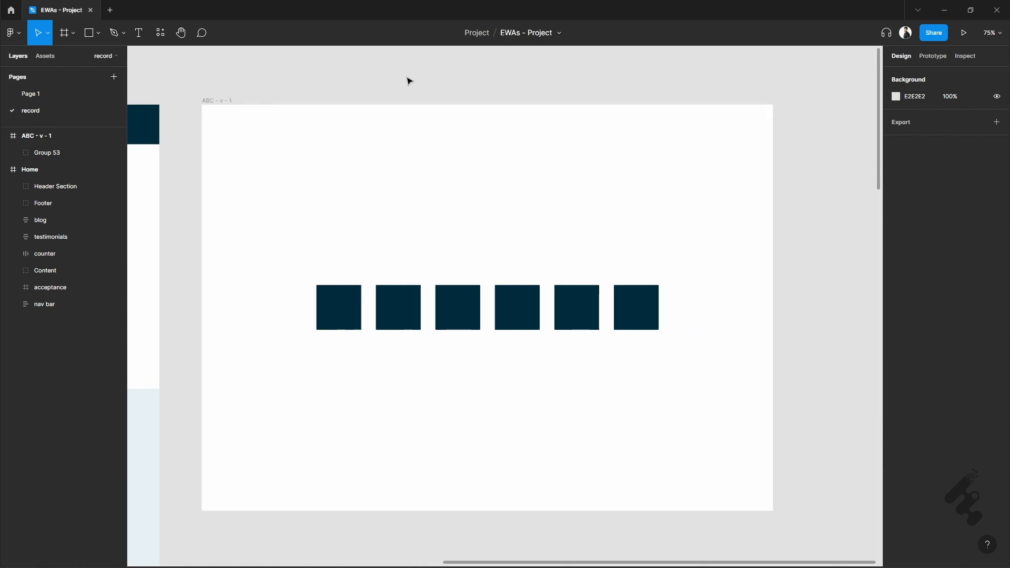
pyautogui.scroll(-2, 408, 80)
pyautogui.hscroll(3, 408, 80)
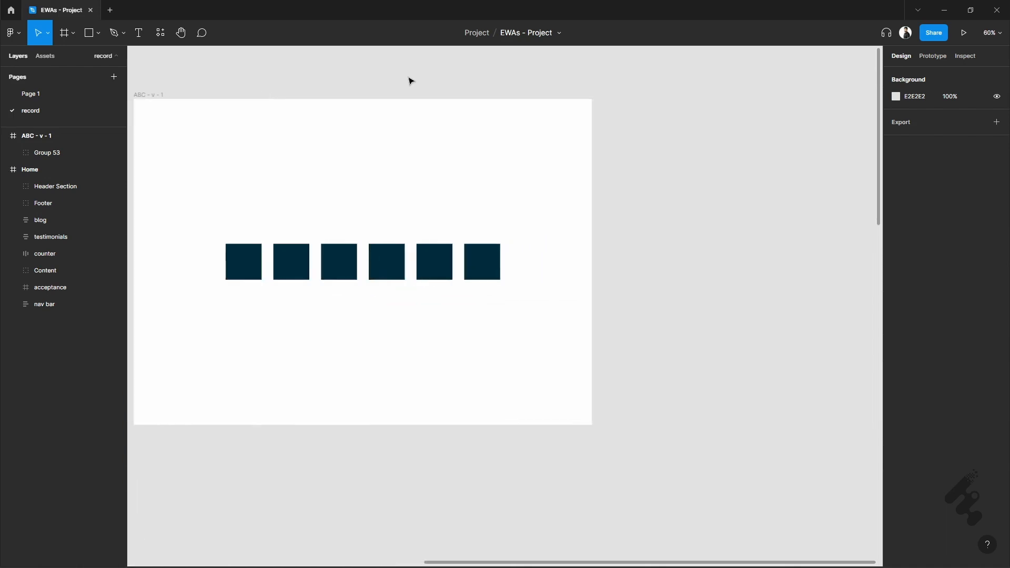
pyautogui.click(158, 97)
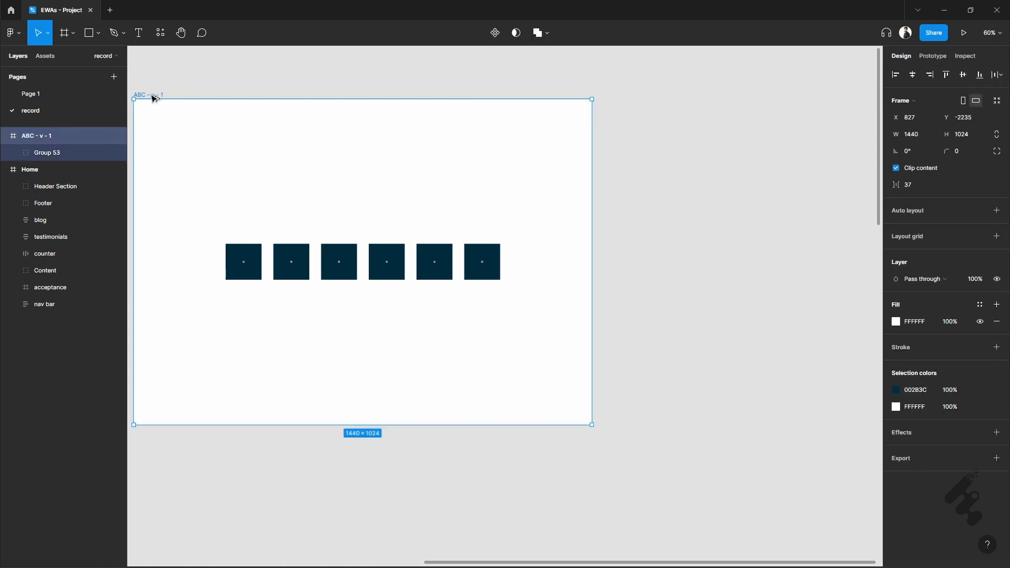
pyautogui.moveTo(153, 98); pyautogui.dragTo(636, 95)
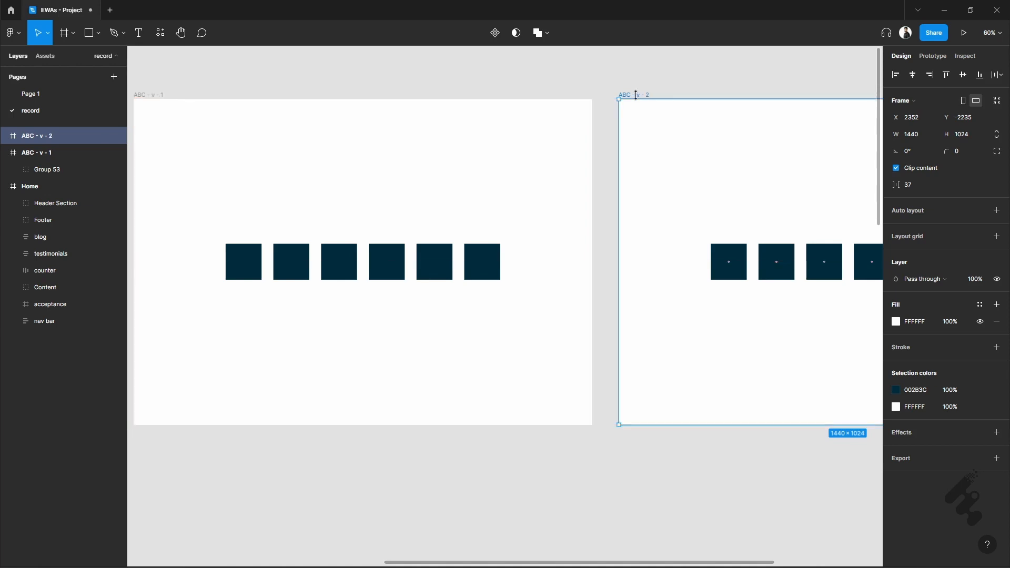
pyautogui.click(634, 91)
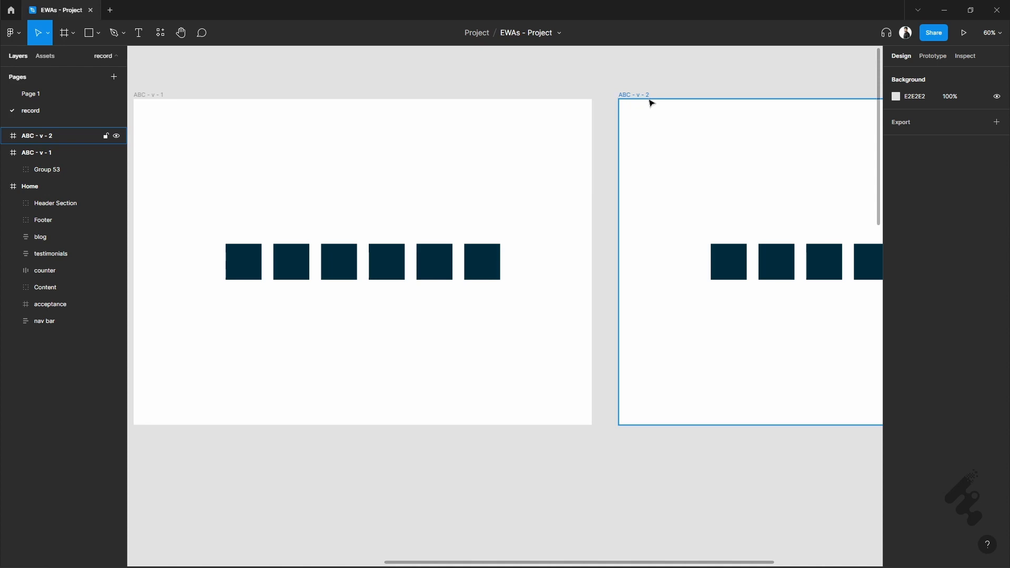
# - Duplicate the ABC - v - 1 frame directly below the original, at about Y -1129
pyautogui.scroll(-1, 694, 227)
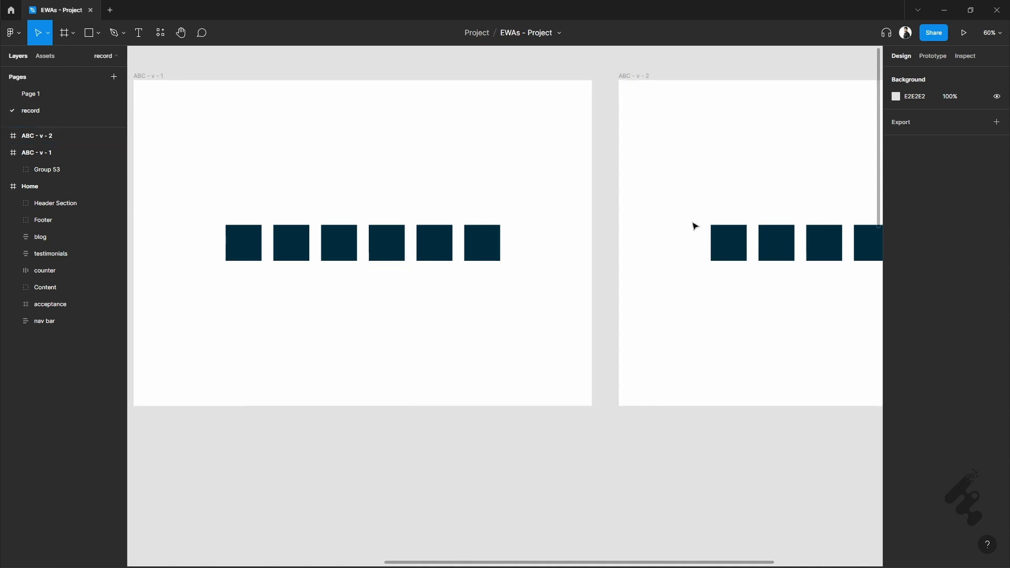
pyautogui.scroll(-1, 694, 226)
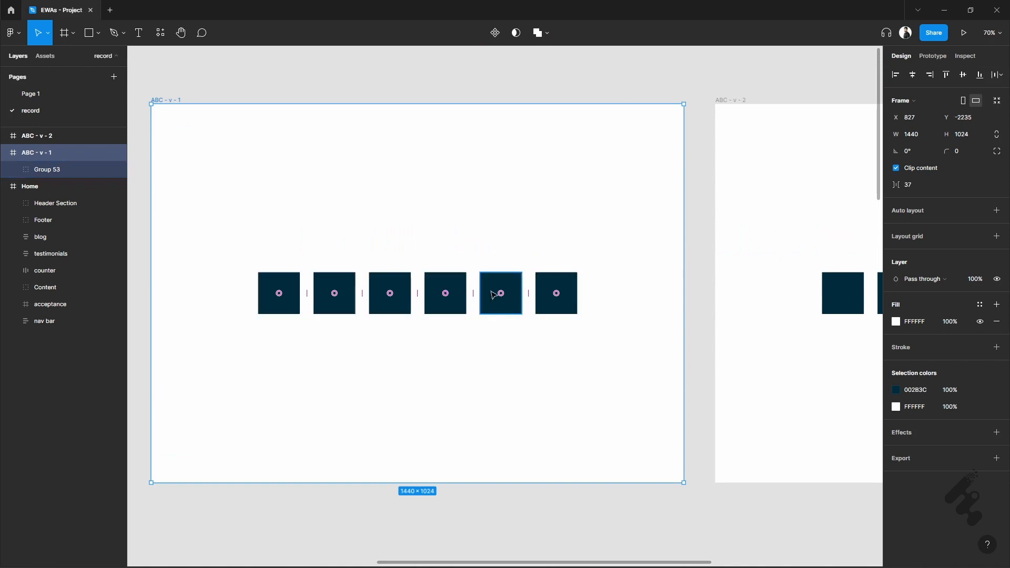
pyautogui.scroll(-2, 365, 198)
pyautogui.scroll(-2, 363, 197)
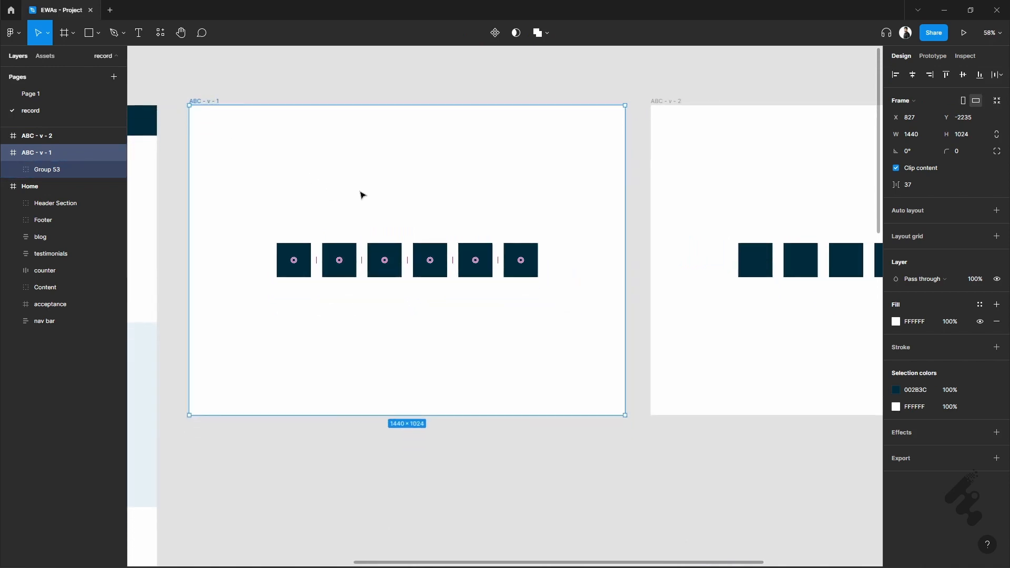
pyautogui.moveTo(218, 100); pyautogui.dragTo(207, 433)
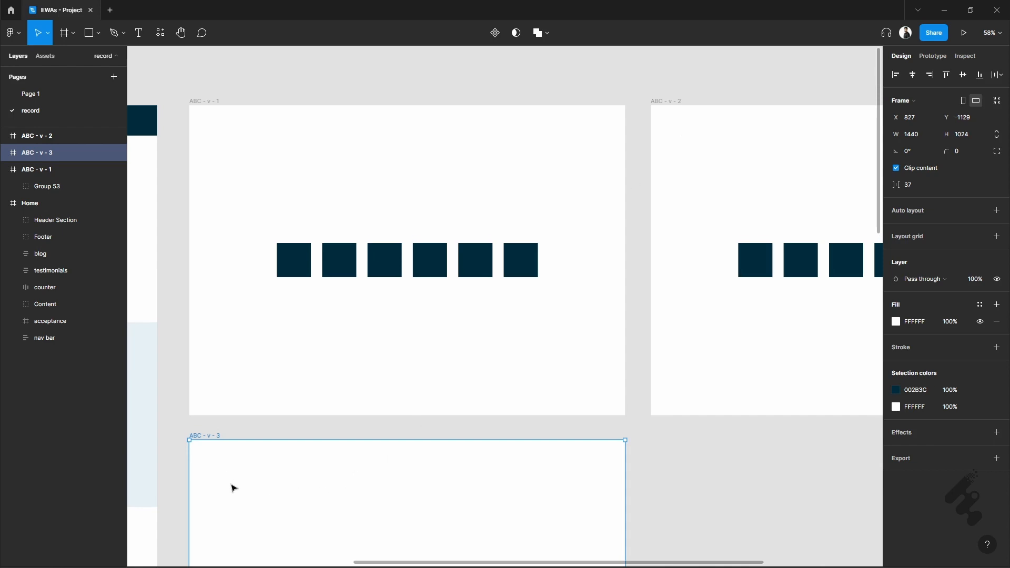
# - Rename the copy below the ABC - v - 1 frame as "ABC / Home"
pyautogui.scroll(-5, 232, 487)
pyautogui.scroll(2, 251, 238)
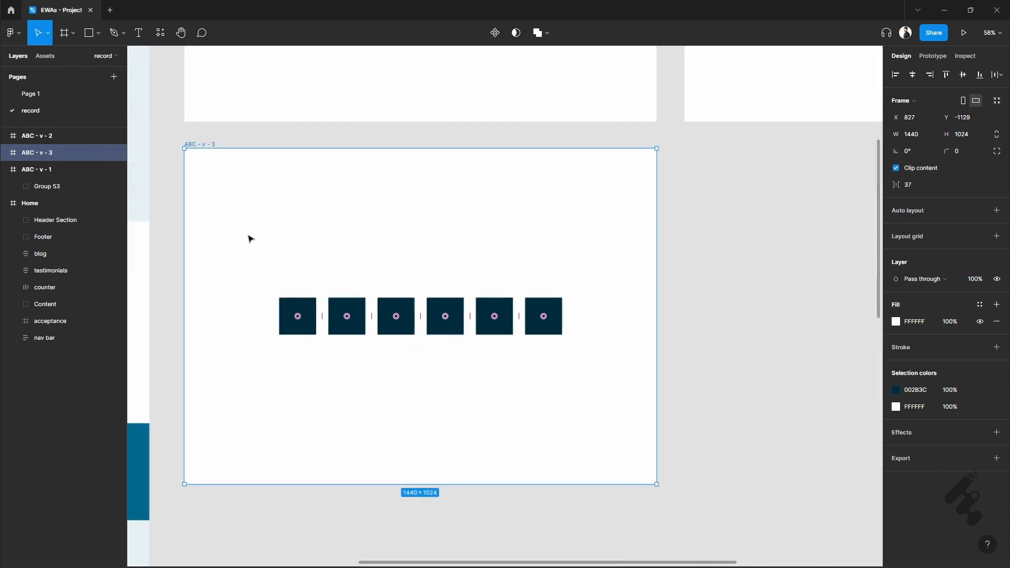
pyautogui.doubleClick(209, 138)
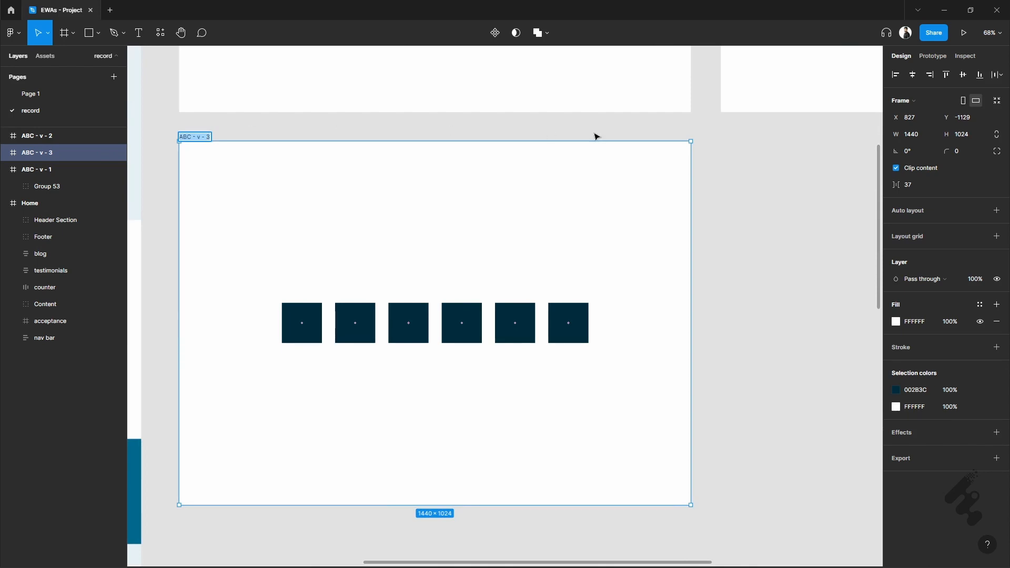
pyautogui.press('Right')
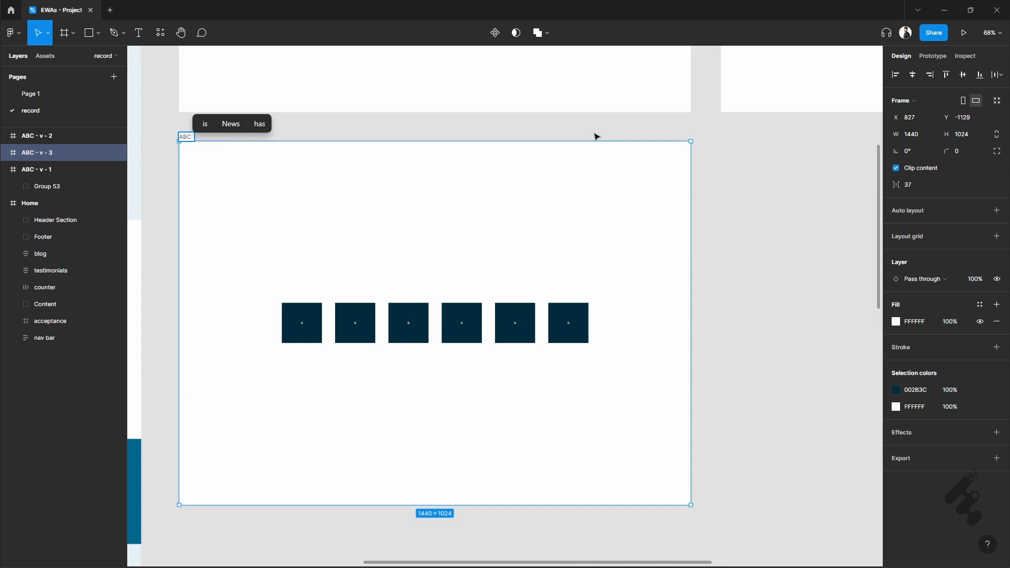
pyautogui.press('BackSpace')
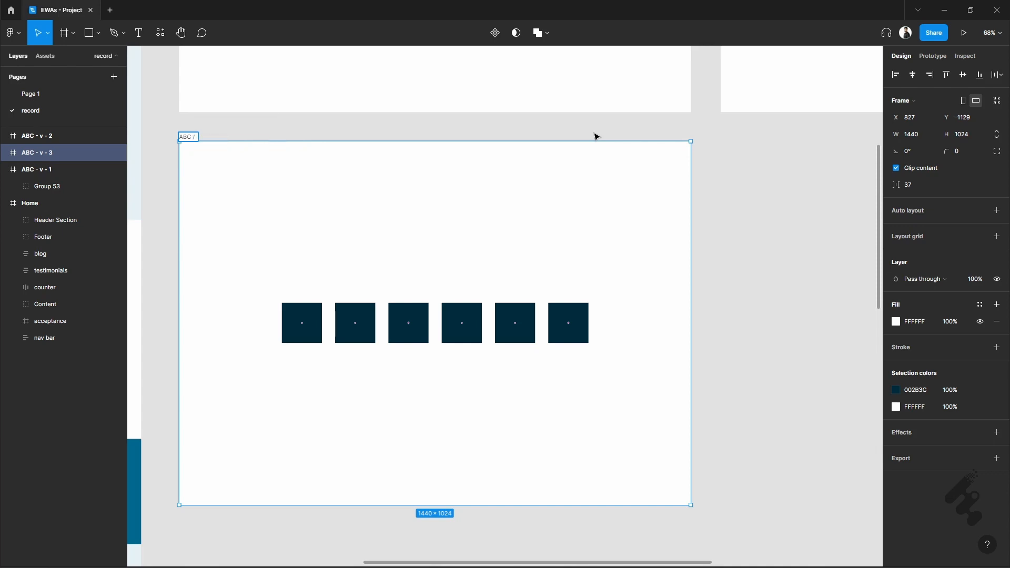
pyautogui.write('/ Home')
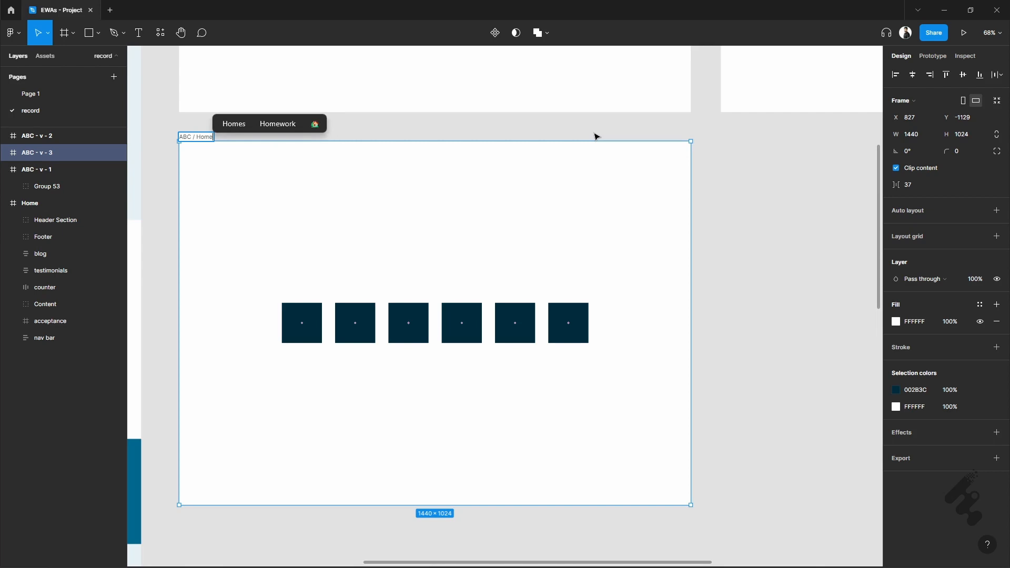
pyautogui.click(595, 134)
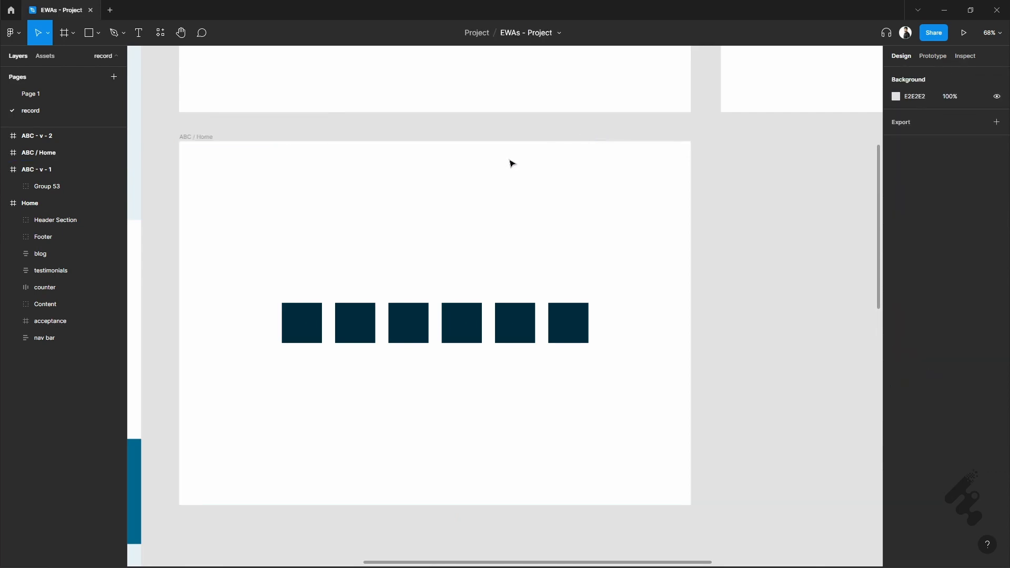
# - Duplicate the ABC / Home frame to its right, level with it at about X 2352
pyautogui.hscroll(1, 510, 161)
pyautogui.scroll(-1, 510, 161)
pyautogui.scroll(-1, 505, 162)
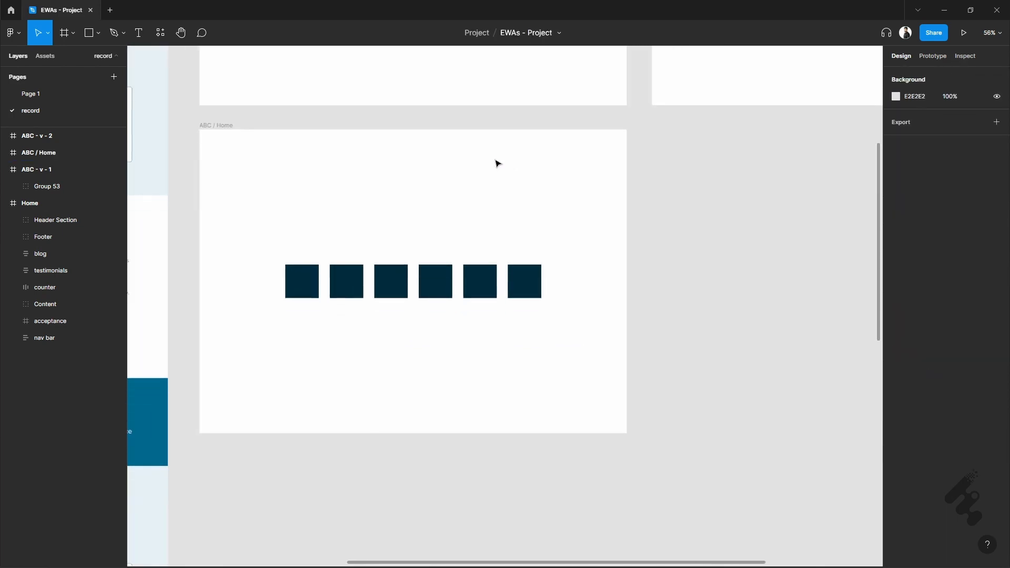
pyautogui.click(229, 125)
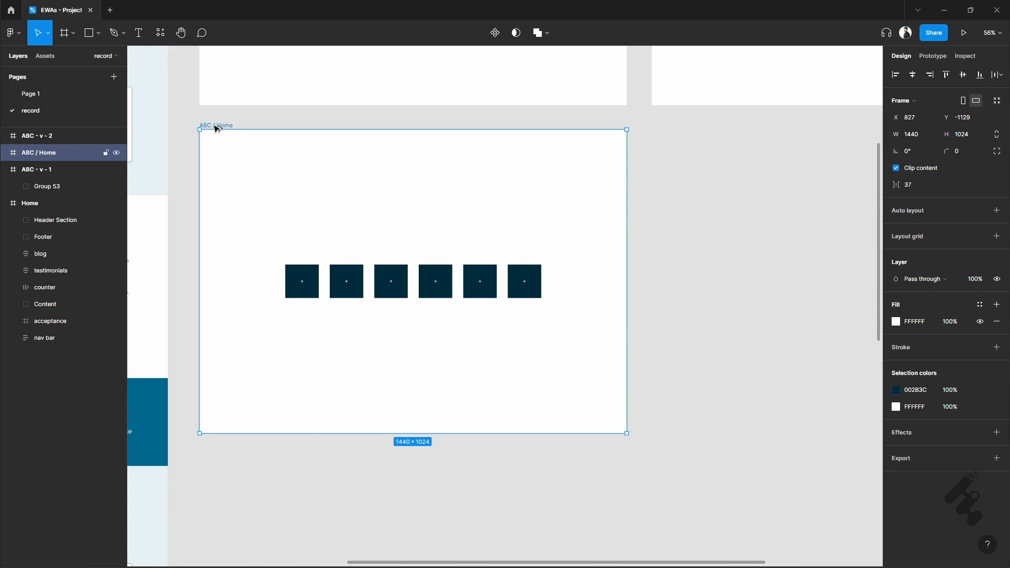
pyautogui.keyDown('alt'); pyautogui.moveTo(224, 126); pyautogui.dragTo(669, 123); pyautogui.keyUp('alt')
# - Rename the new copy of the ABC / Home frame as "ABC / About"
pyautogui.hscroll(5, 650, 198)
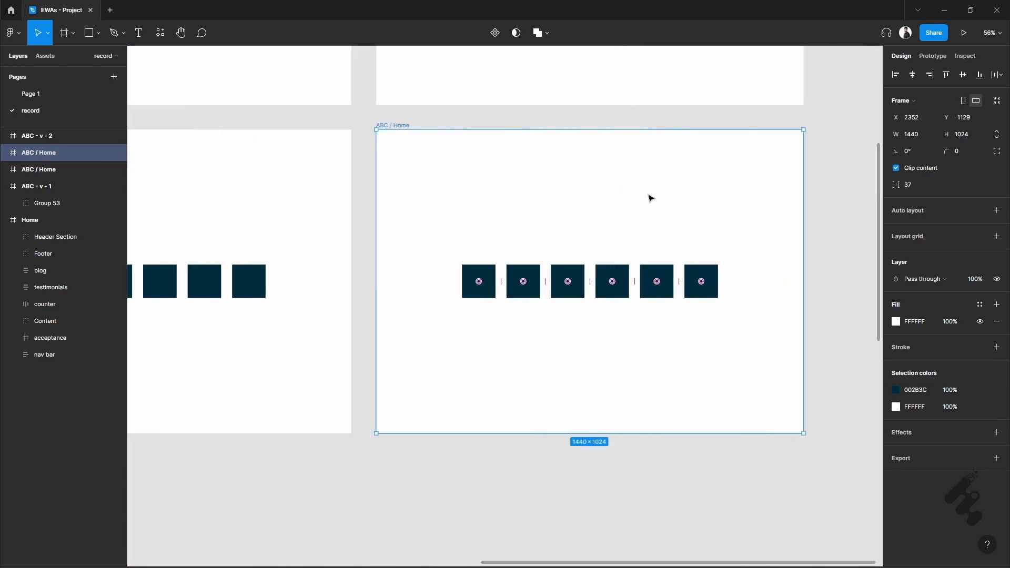
pyautogui.doubleClick(407, 126)
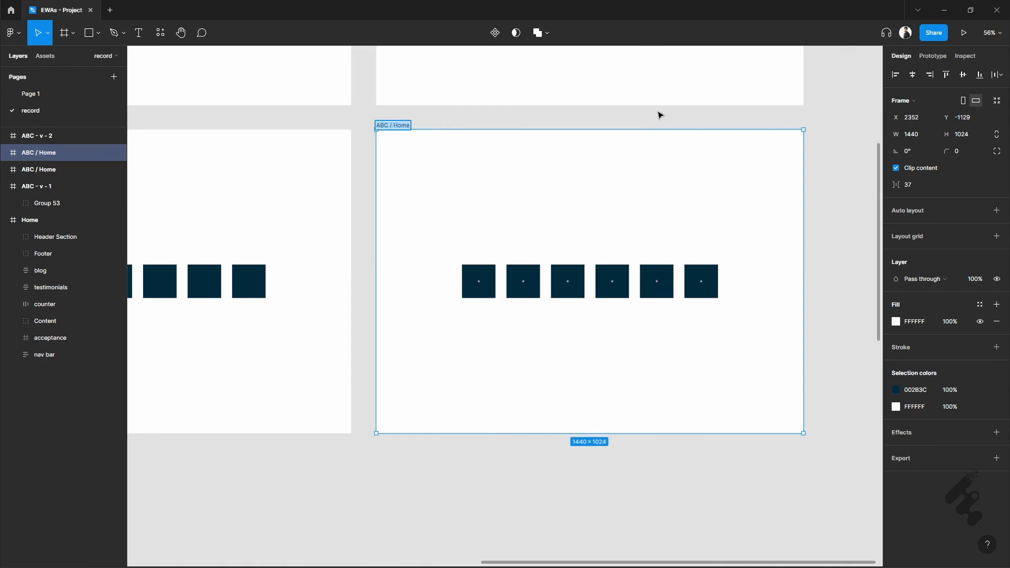
pyautogui.press('Right')
pyautogui.hotkey('ctrl', 'shift', 'Left')
pyautogui.write('About')
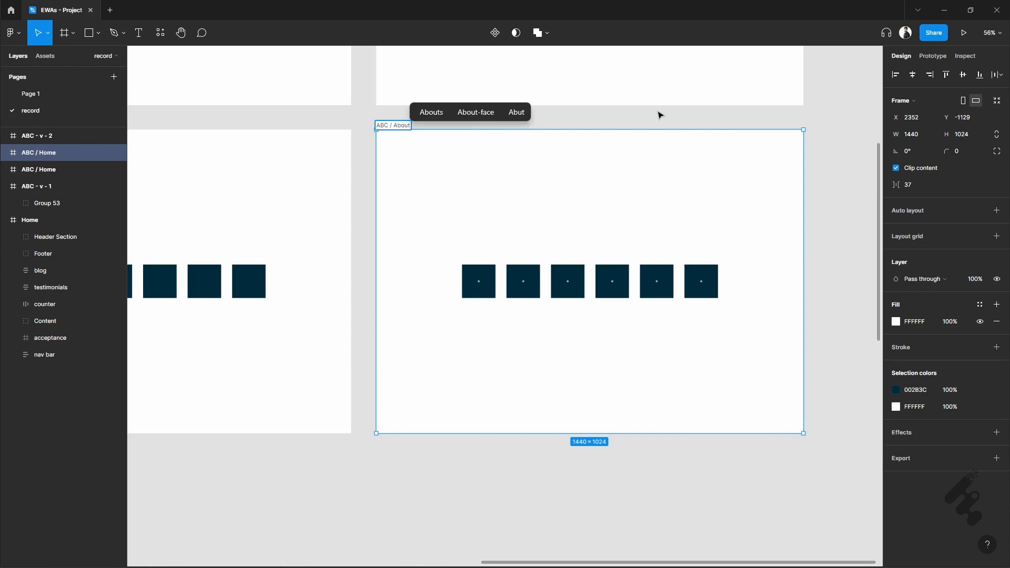
pyautogui.click(660, 114)
# - Select the ABC / Home and ABC / About frames together to view them as one set, and clear the selection
pyautogui.scroll(-2, 720, 148)
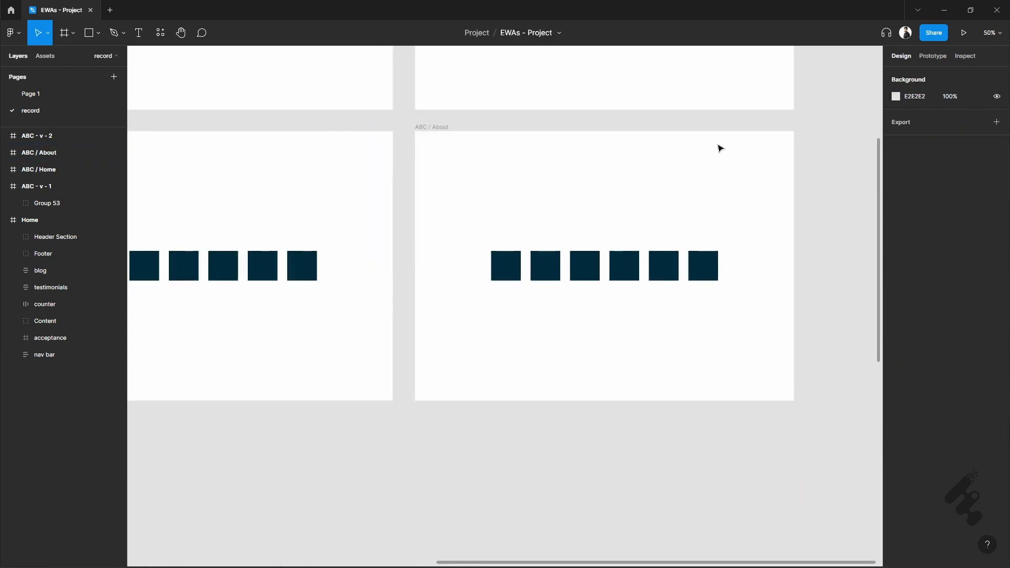
pyautogui.scroll(-1, 720, 148)
pyautogui.hscroll(-2, 571, 144)
pyautogui.moveTo(163, 120); pyautogui.dragTo(841, 408)
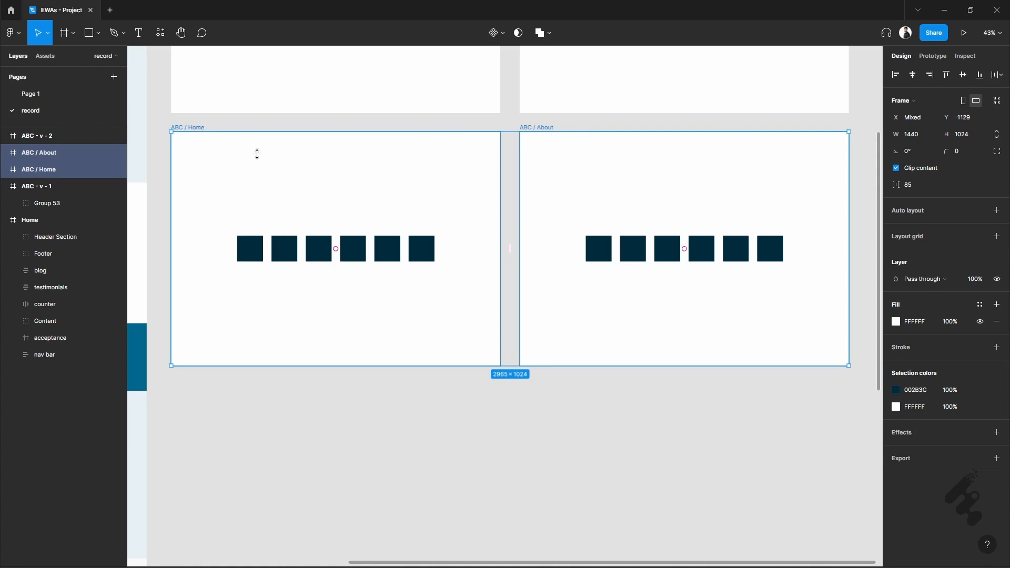
pyautogui.click(566, 418)
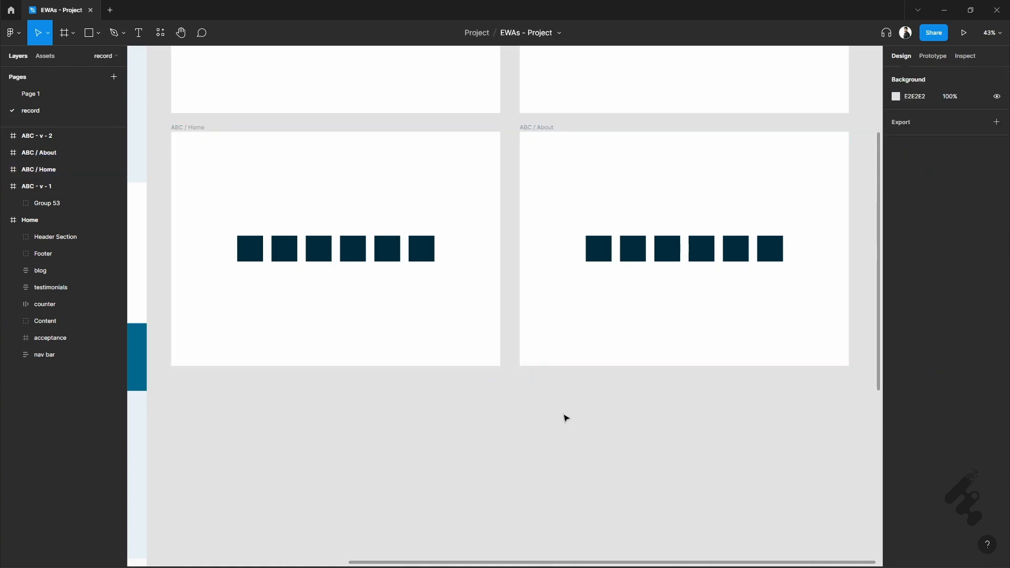
# - Duplicate the ABC / About frame to its right, level with it at about X 3877
pyautogui.hscroll(10, 566, 418)
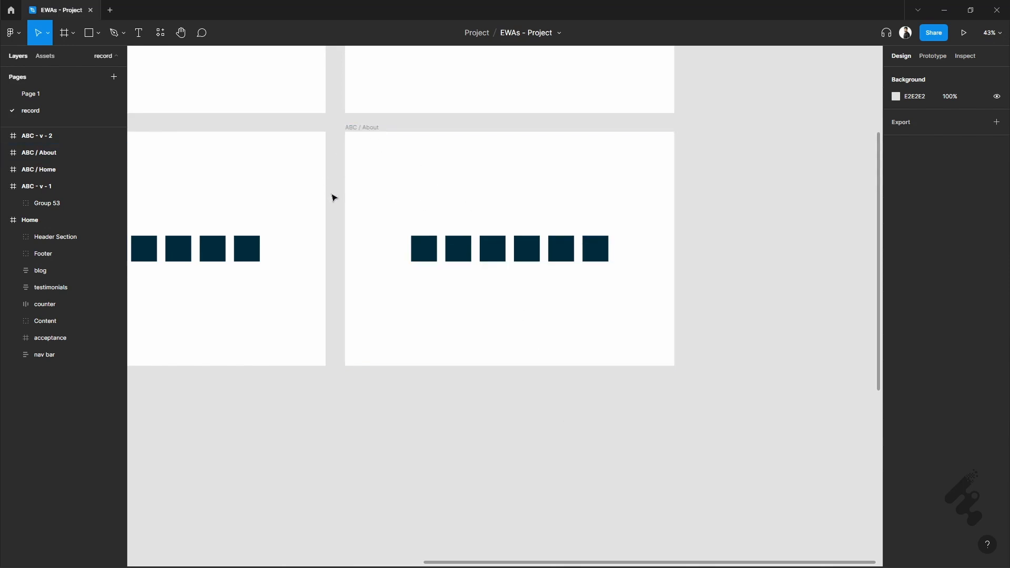
pyautogui.hscroll(5, 345, 205)
pyautogui.click(255, 129)
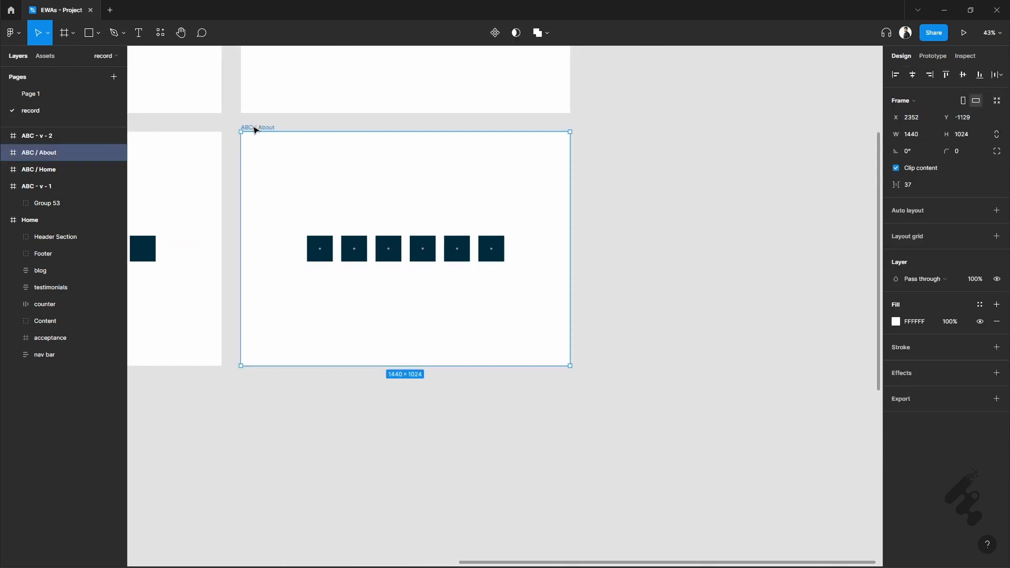
pyautogui.moveTo(295, 129); pyautogui.dragTo(603, 121)
# - Rename the new copy of the ABC / About frame as "ABC / About / Team", with a capital T
pyautogui.hscroll(1, 532, 177)
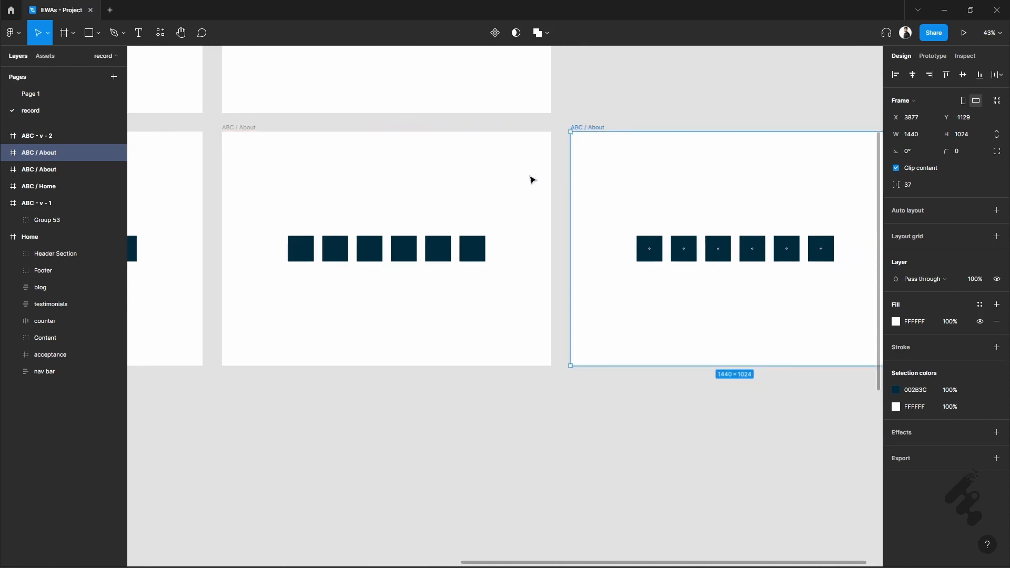
pyautogui.doubleClick(597, 128)
pyautogui.press('Right')
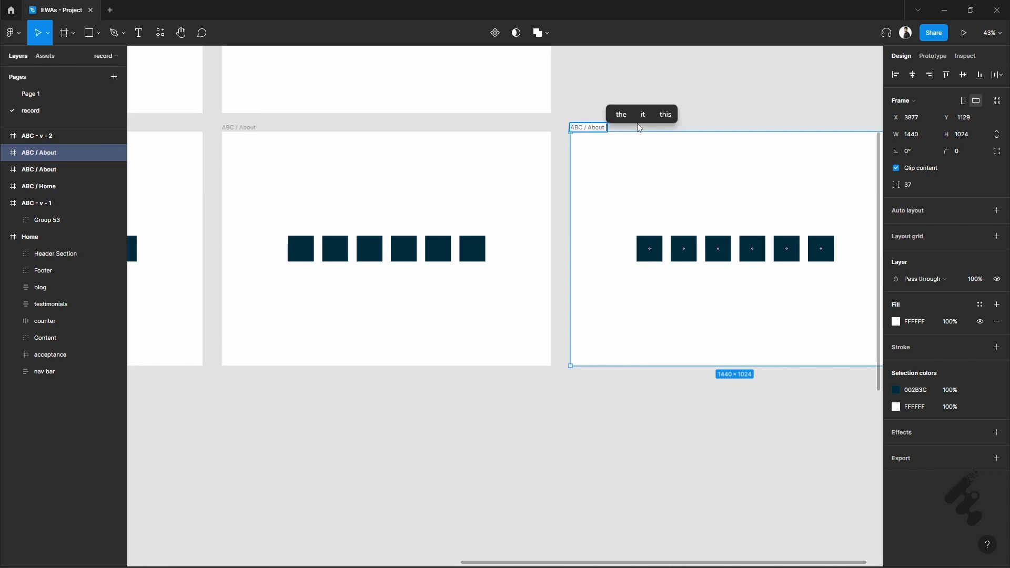
pyautogui.write('/ team')
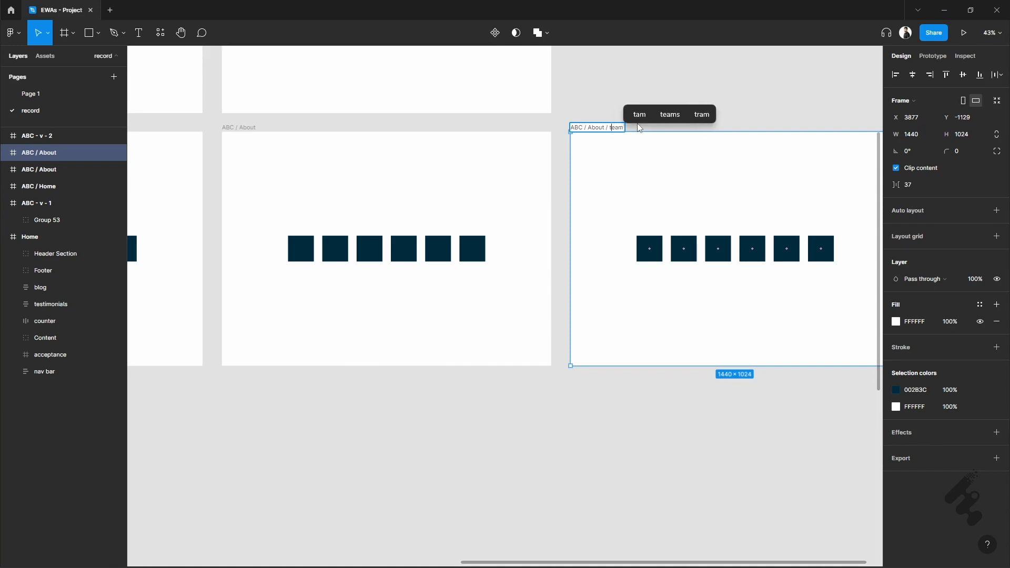
pyautogui.press('Left')
pyautogui.press('Left')
pyautogui.press('Left')
pyautogui.press('BackSpace')
pyautogui.write('T')
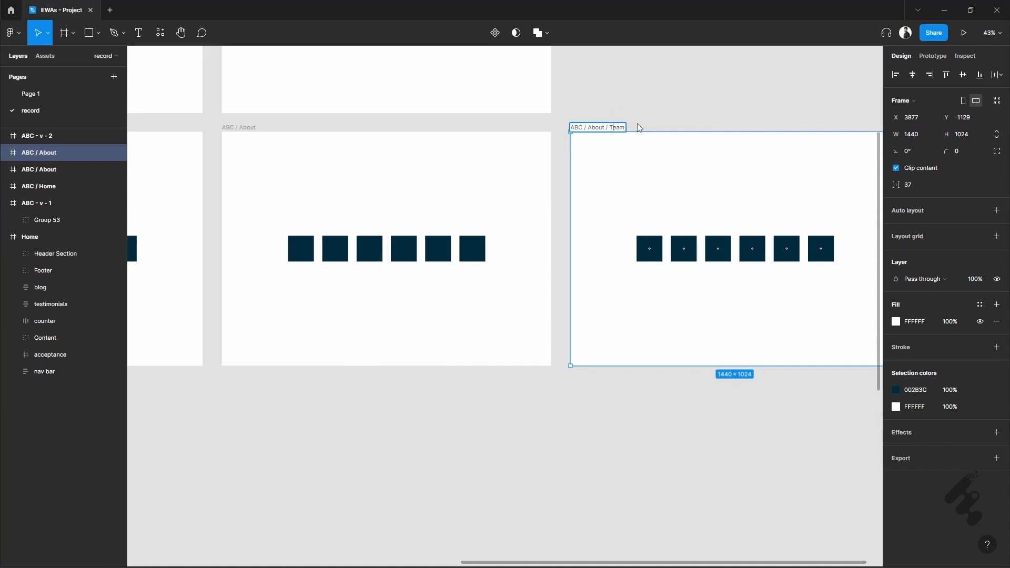
# - Rename the original ABC / About frame as "ABC / About / About Main"
pyautogui.doubleClick(245, 128)
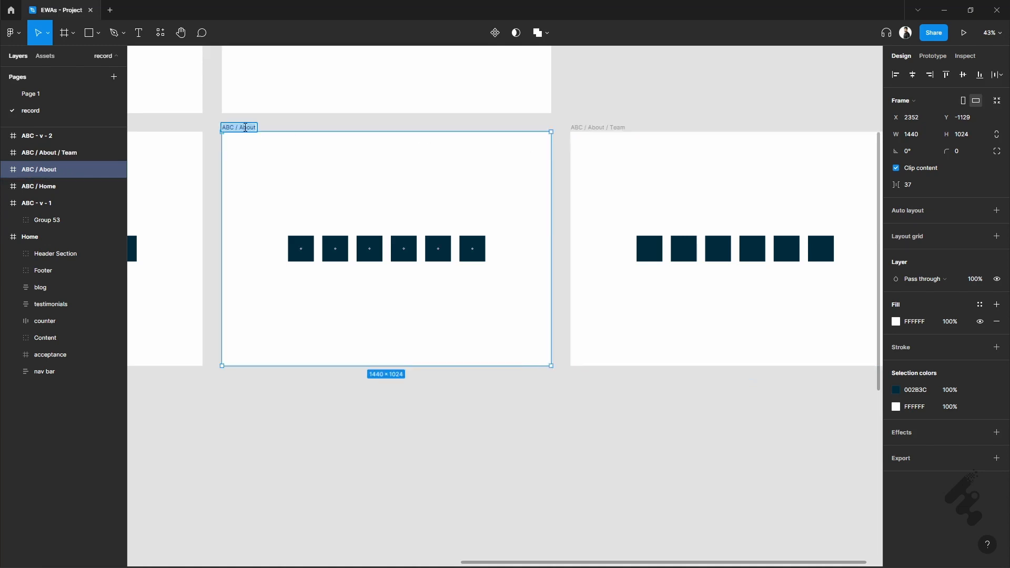
pyautogui.press('Right')
pyautogui.write('/ Ab')
pyautogui.write('out Main')
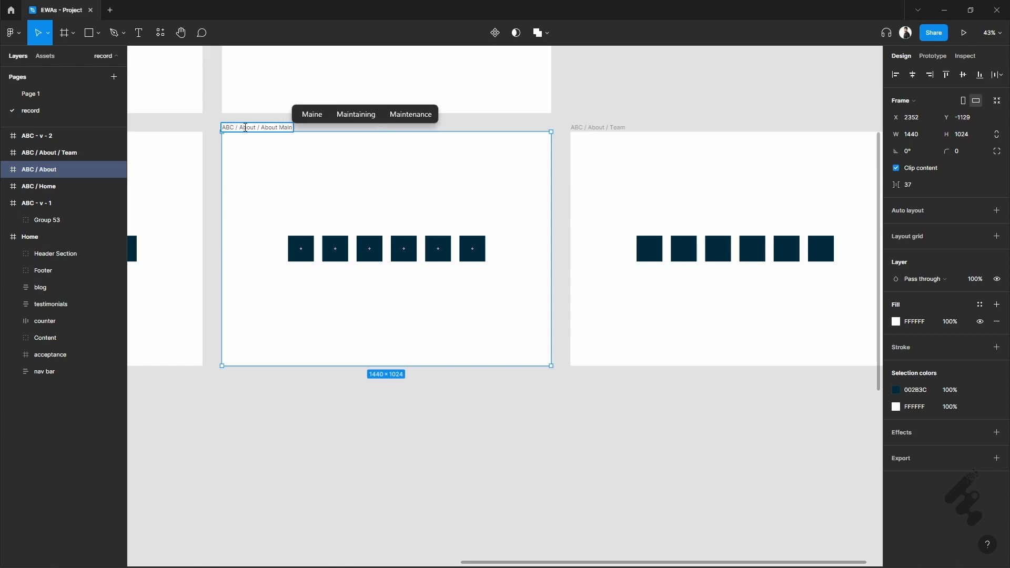
pyautogui.press('Return')
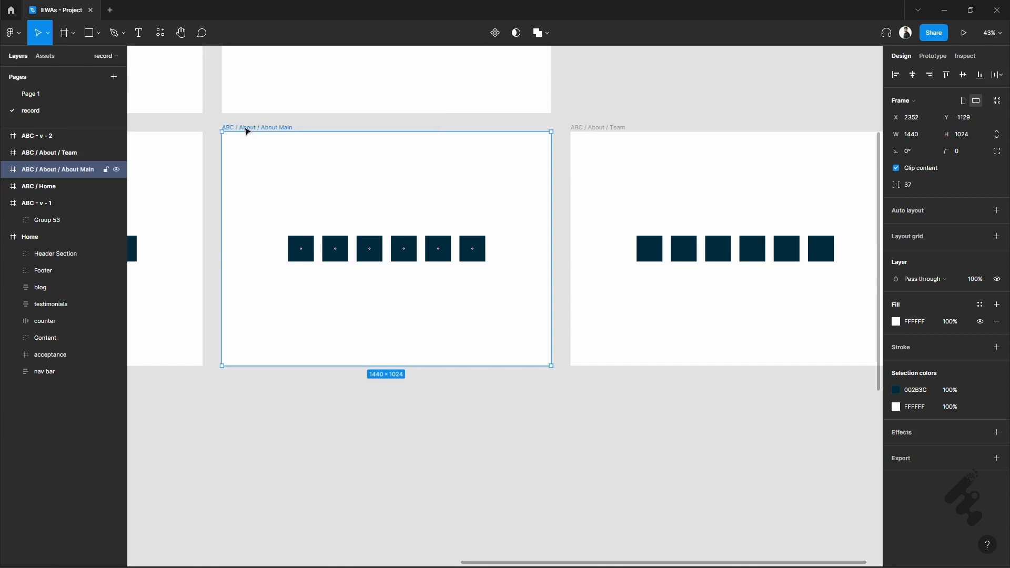
pyautogui.hscroll(-3, 429, 185)
pyautogui.scroll(-2, 429, 185)
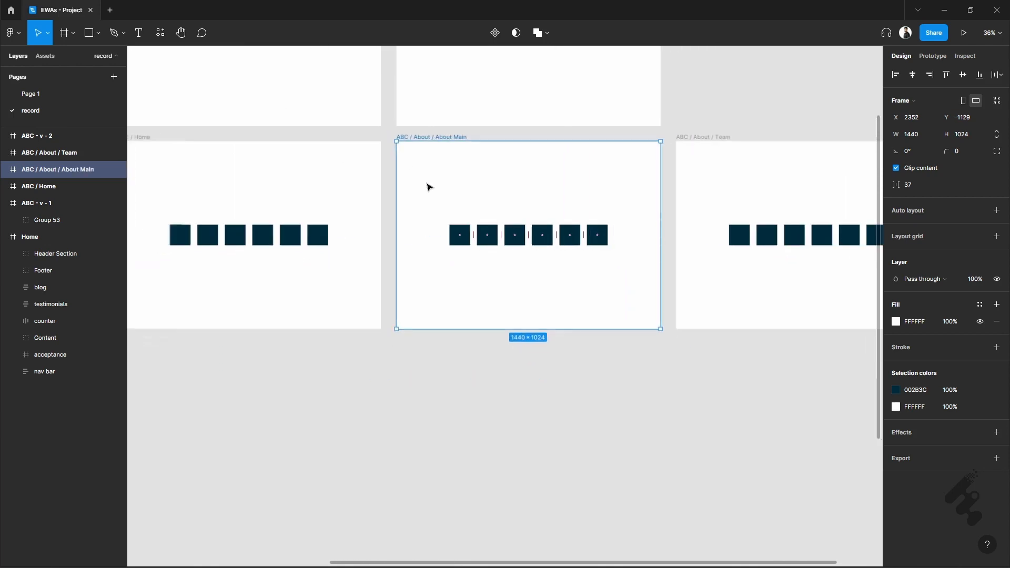
pyautogui.hscroll(-1, 413, 197)
pyautogui.scroll(-1, 414, 197)
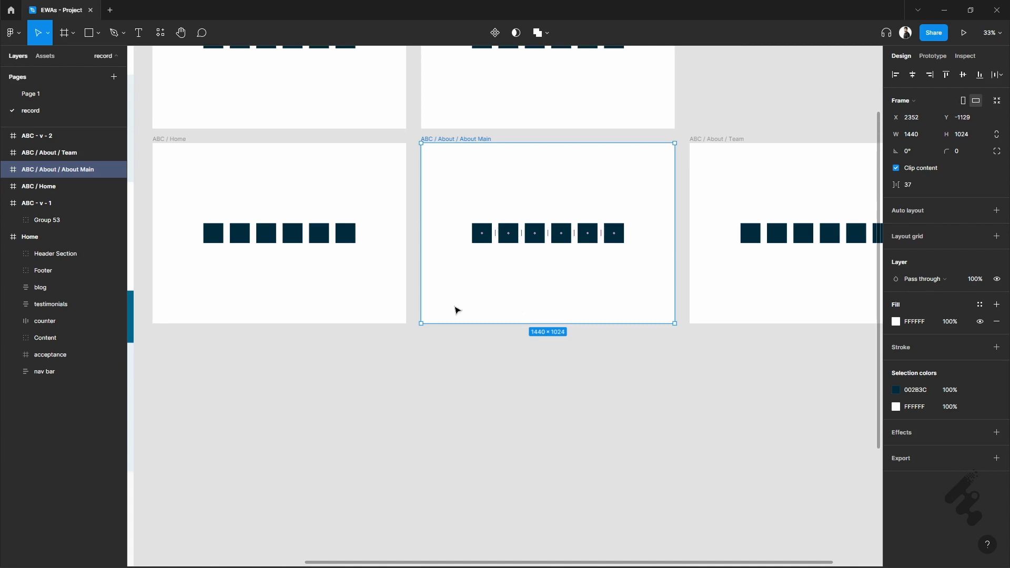
pyautogui.scroll(-1, 390, 304)
pyautogui.hscroll(1, 584, 310)
pyautogui.scroll(-2, 584, 310)
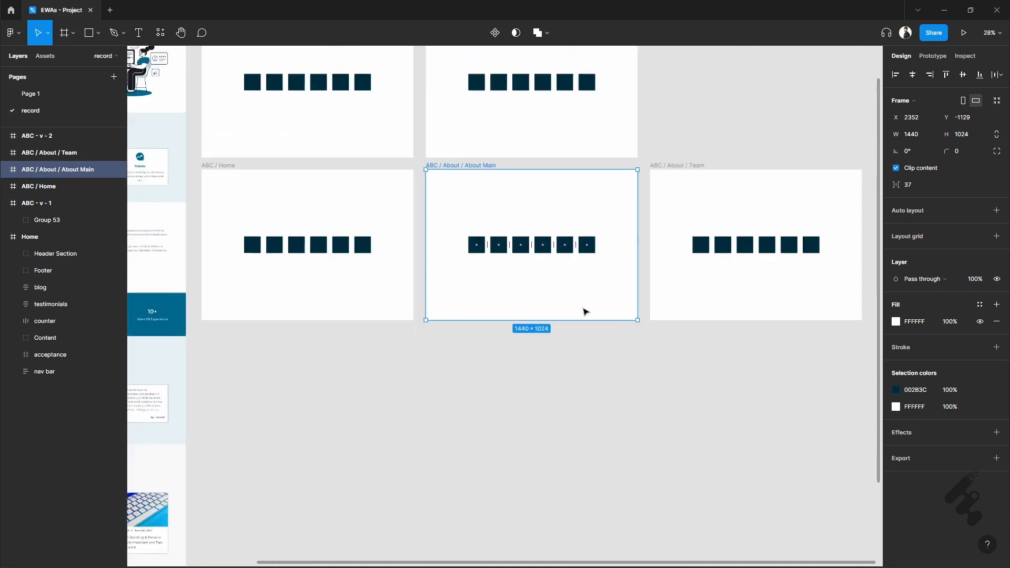
# - Select the ABC / Home, ABC / About / About Main and ABC / About / Team frames together to view them as one set, and clear the selection
pyautogui.hscroll(1, 473, 289)
pyautogui.moveTo(184, 165); pyautogui.dragTo(857, 333)
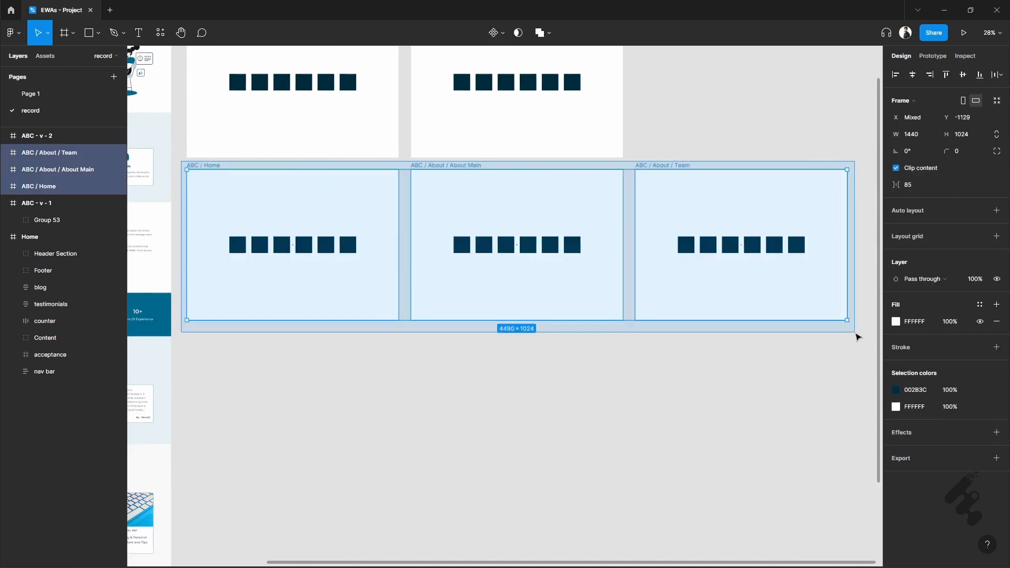
pyautogui.click(624, 350)
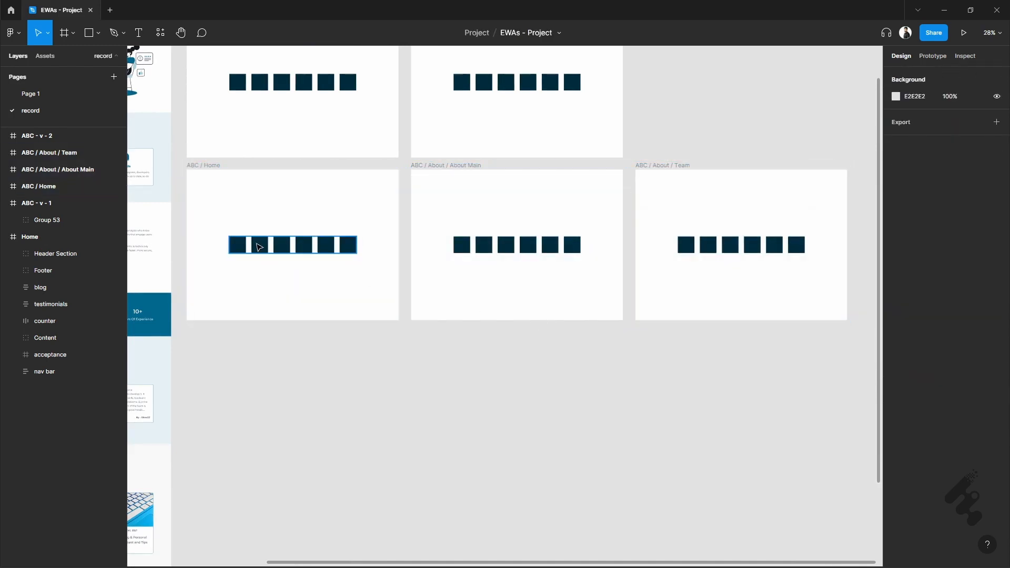
# - Recolour the group of squares in the ABC / About / About Main frame to 00678E, sampled from the Home design's blue counter band
pyautogui.click(247, 245)
pyautogui.click(495, 248)
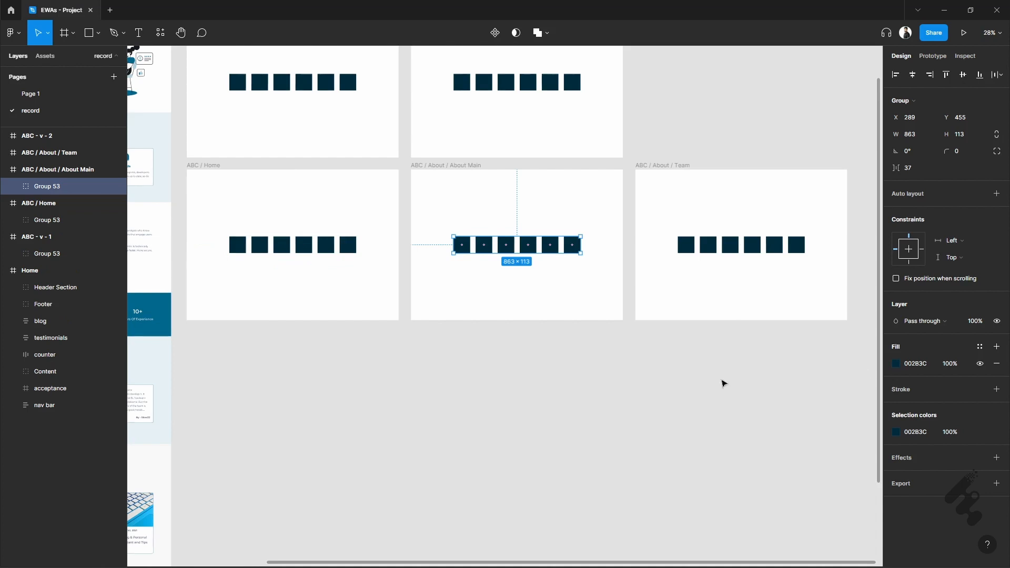
pyautogui.click(896, 365)
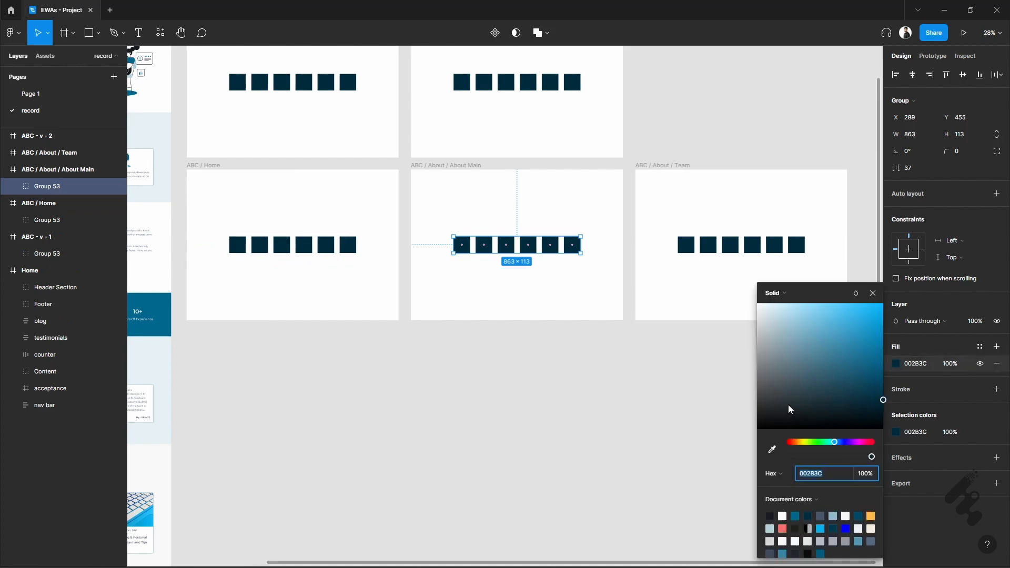
pyautogui.click(772, 450)
pyautogui.click(163, 302)
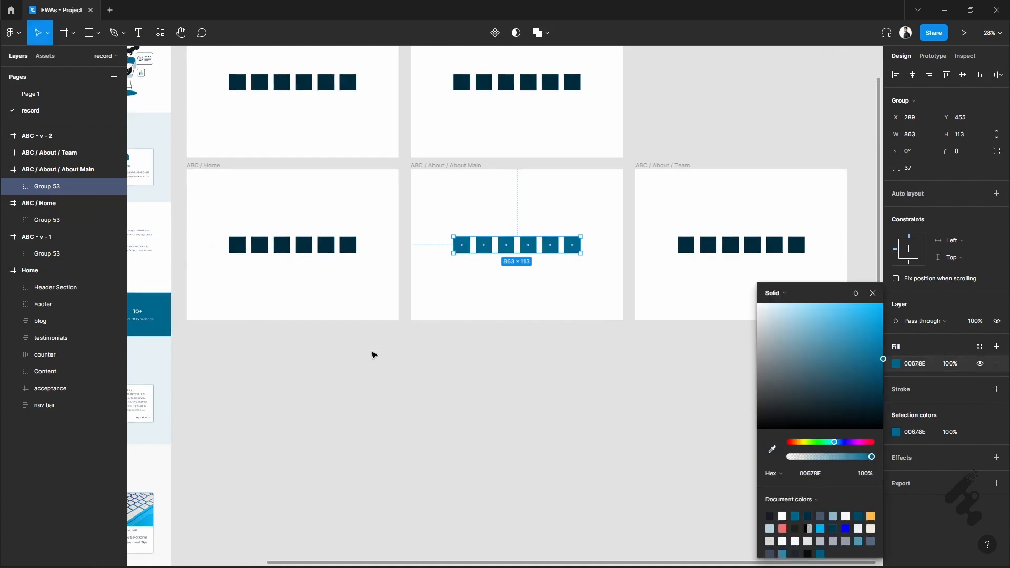
pyautogui.click(373, 355)
# - Recolour the group of squares in the ABC / About / Team frame to FFBB45, sampled from the yellow in the Home design's illustration
pyautogui.click(686, 245)
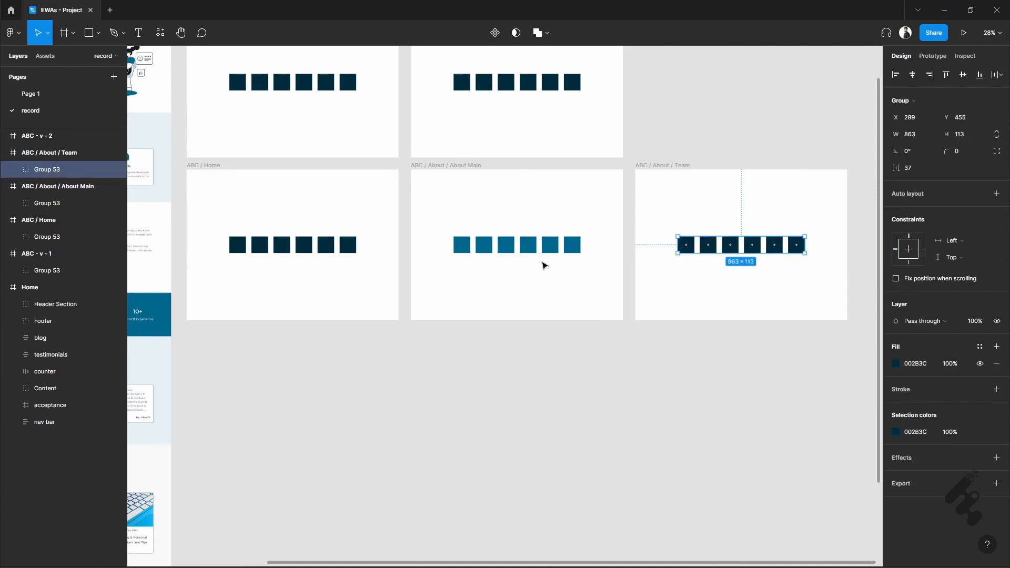
pyautogui.scroll(3, 543, 264)
pyautogui.hscroll(-3, 544, 264)
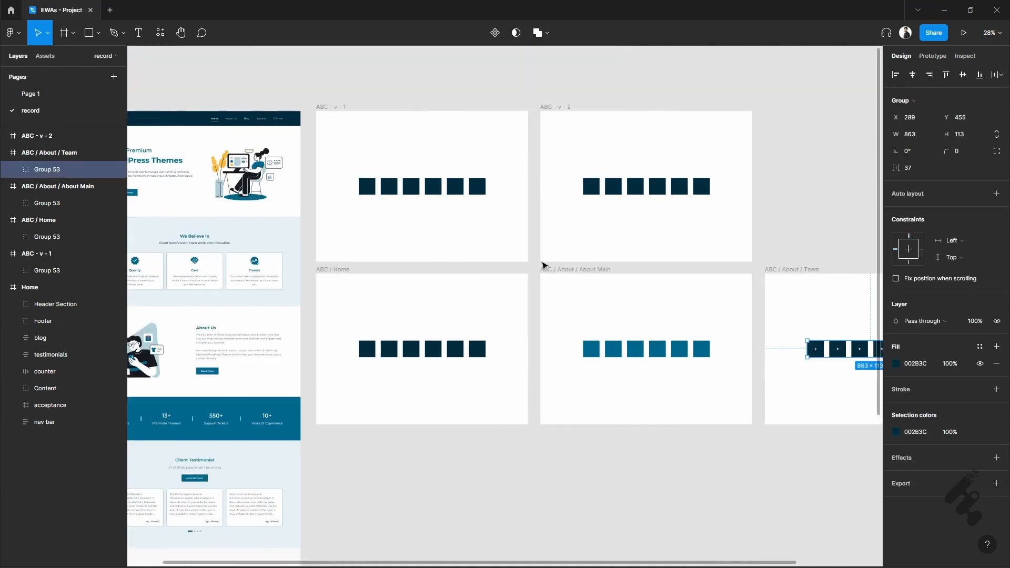
pyautogui.click(896, 363)
pyautogui.click(772, 449)
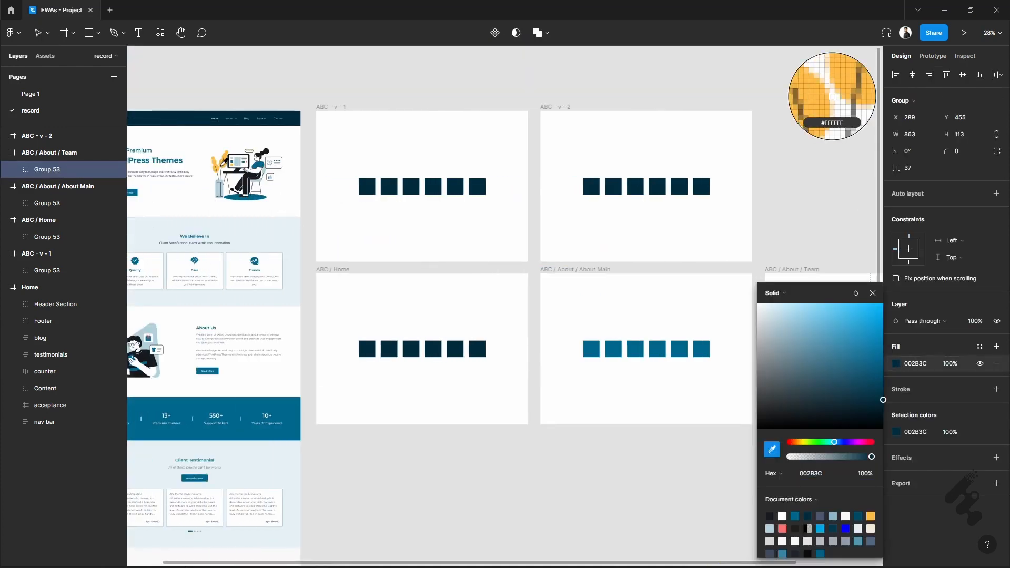
pyautogui.click(833, 97)
pyautogui.hscroll(3, 444, 293)
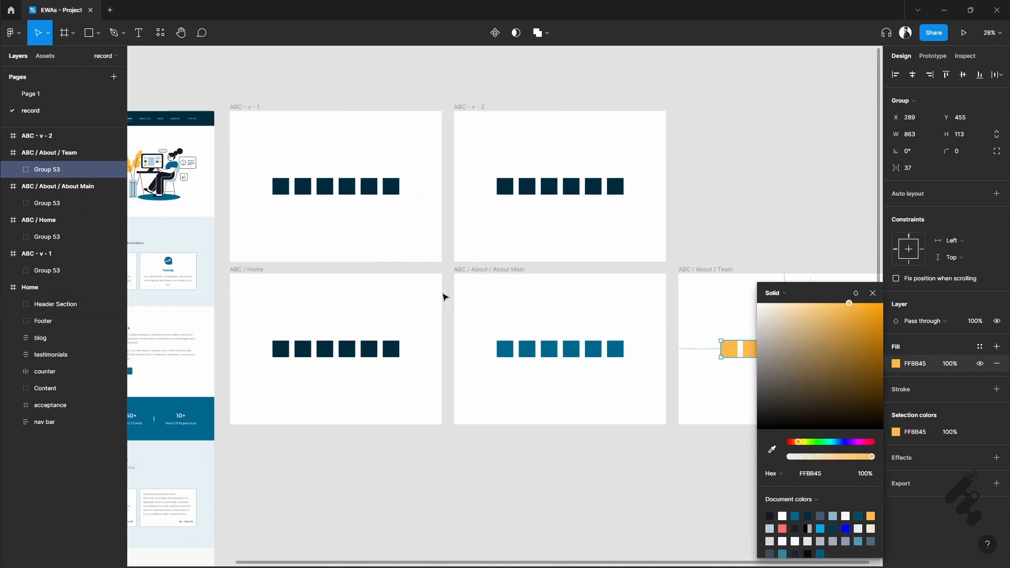
pyautogui.click(874, 293)
pyautogui.hscroll(4, 745, 230)
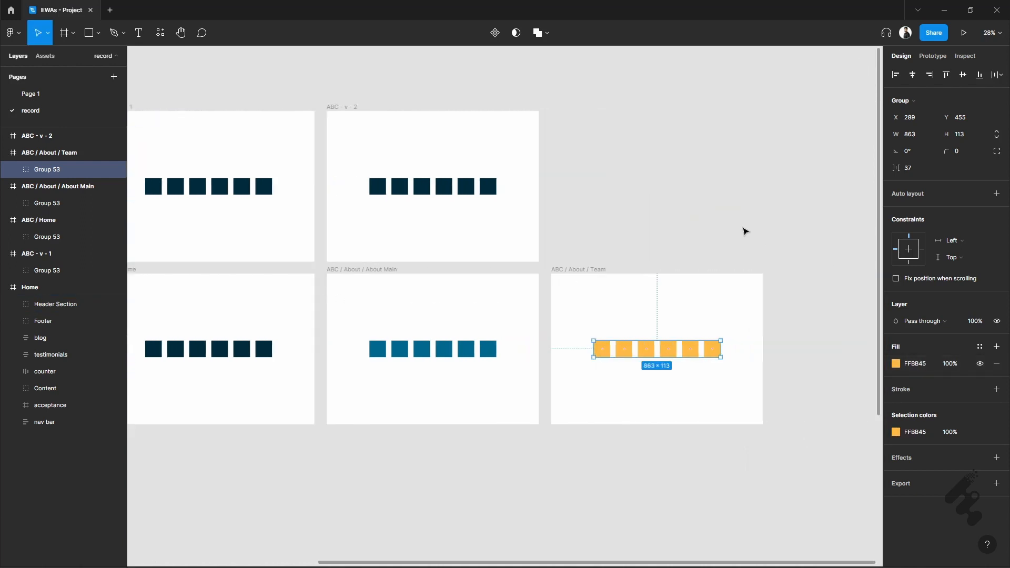
# - Select the ABC / Home, ABC / About / About Main and ABC / About / Team frames together and add a 1x PNG export setting
pyautogui.hscroll(-1, 744, 229)
pyautogui.scroll(-2, 745, 228)
pyautogui.scroll(3, 685, 403)
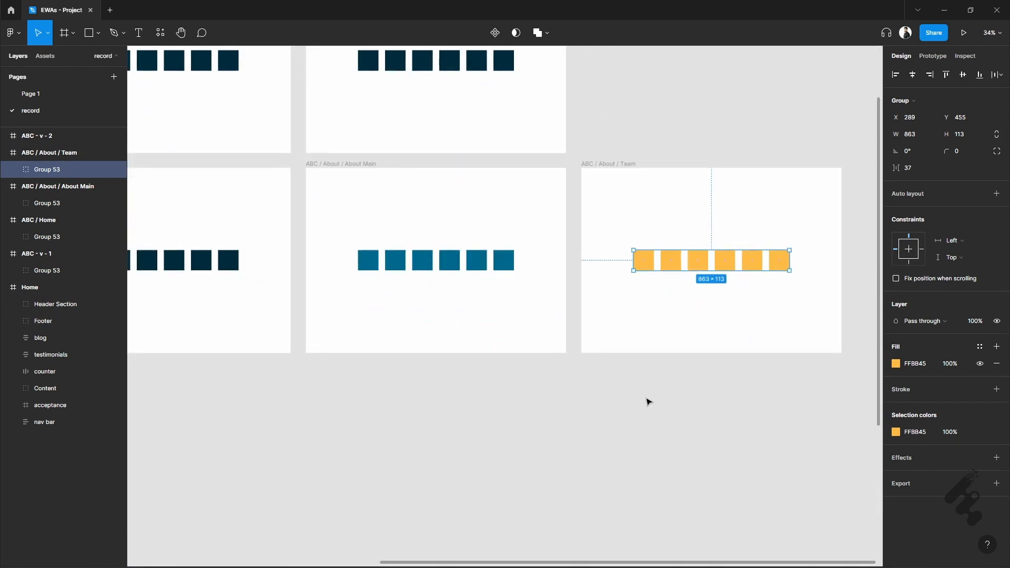
pyautogui.hscroll(-1, 647, 402)
pyautogui.scroll(-1, 647, 402)
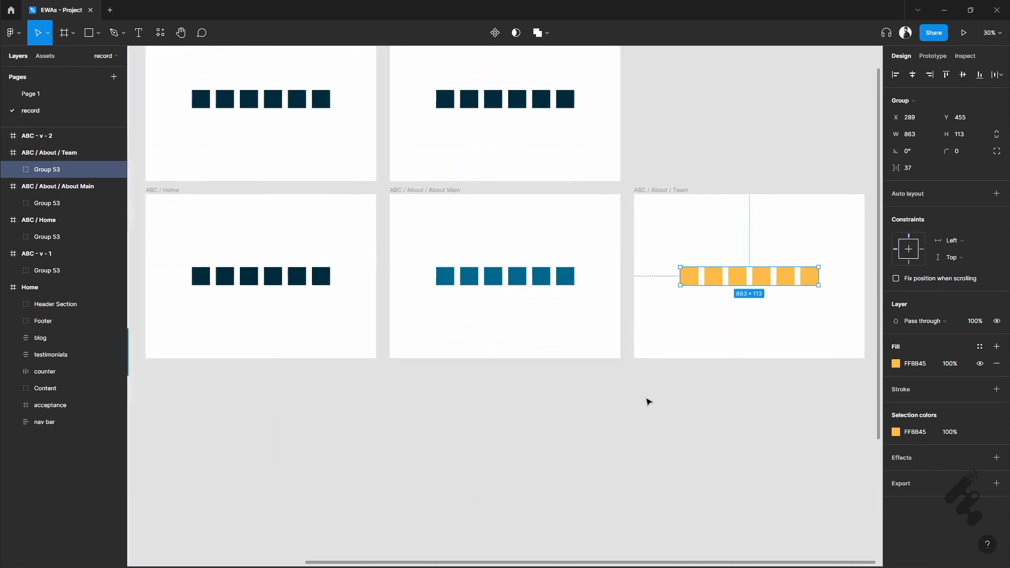
pyautogui.hscroll(-1, 649, 402)
pyautogui.click(639, 406)
pyautogui.click(166, 190)
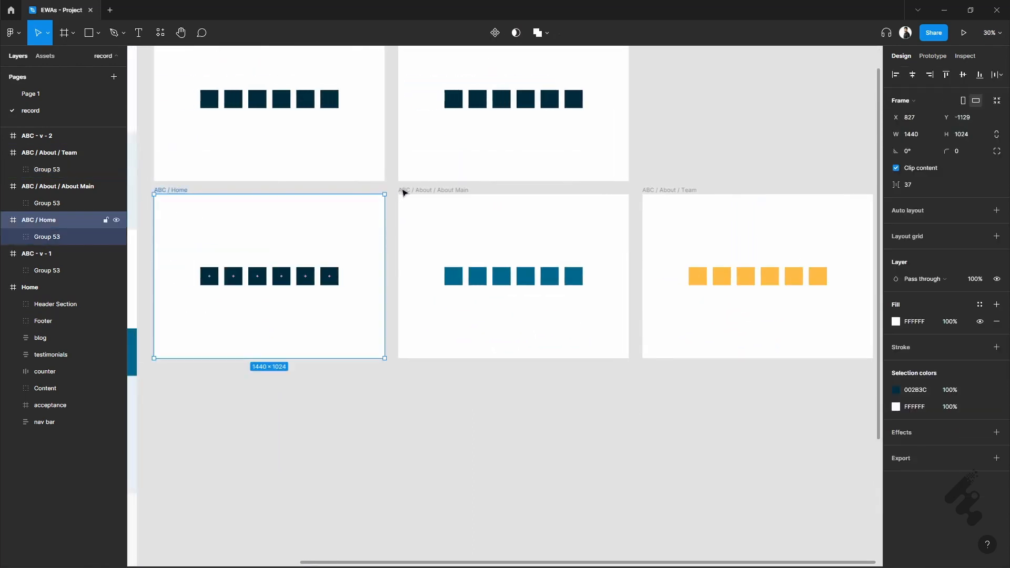
pyautogui.keyDown('shift'); pyautogui.click(419, 191); pyautogui.keyUp('shift')
pyautogui.keyDown('shift'); pyautogui.click(672, 190); pyautogui.keyUp('shift')
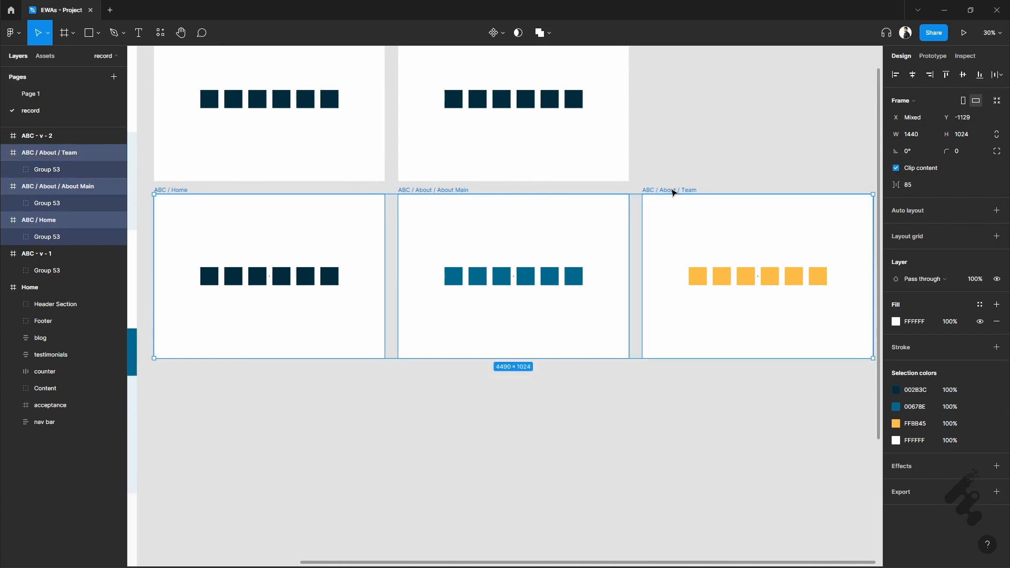
pyautogui.click(908, 494)
pyautogui.scroll(-1, 926, 515)
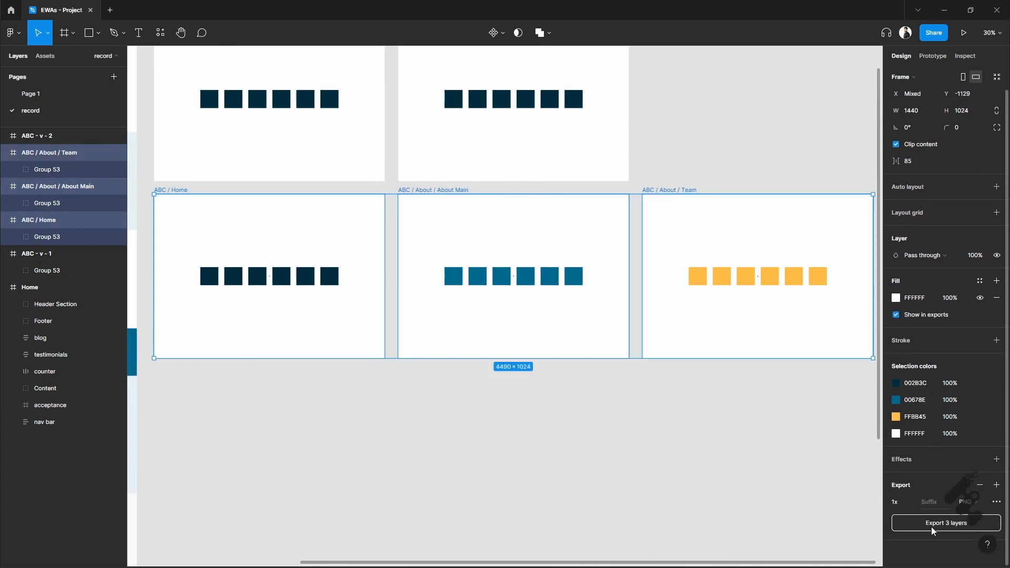
# - Export the three selected frames into a new folder named "Export" inside the Ep - 6 folder
pyautogui.click(931, 527)
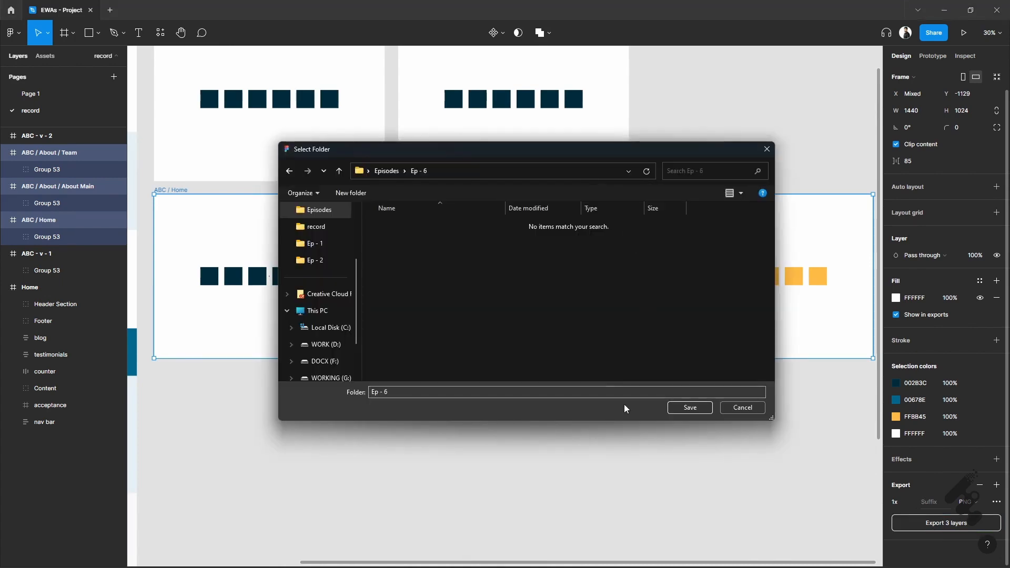
pyautogui.rightClick(536, 315)
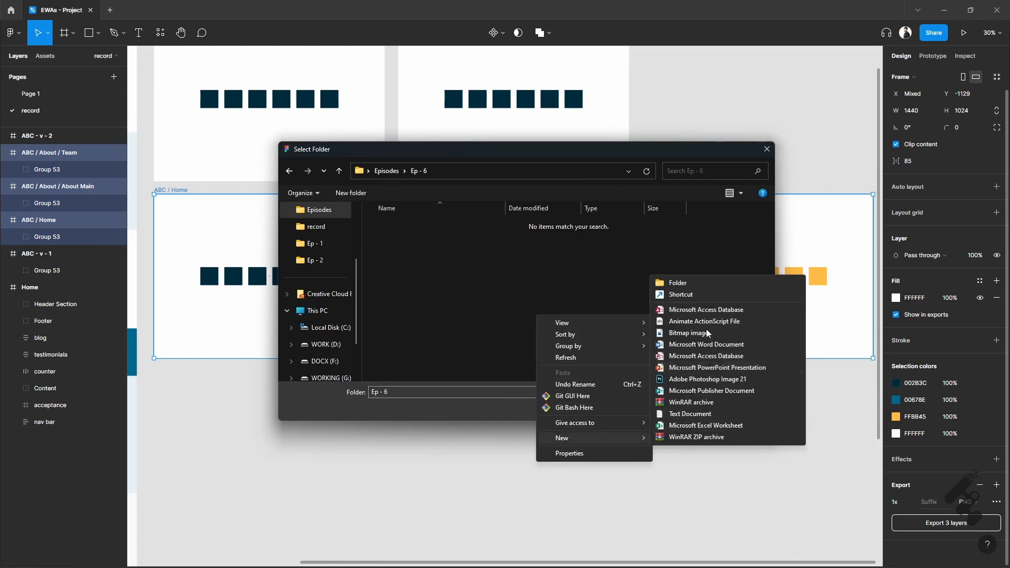
pyautogui.click(706, 285)
pyautogui.write('Export')
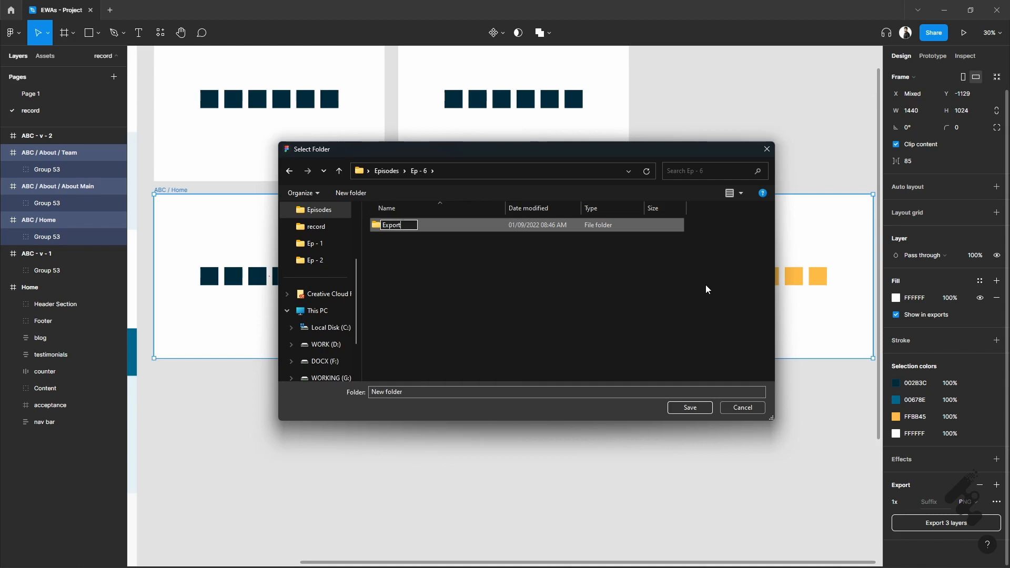
pyautogui.press('Return')
pyautogui.press('Return')
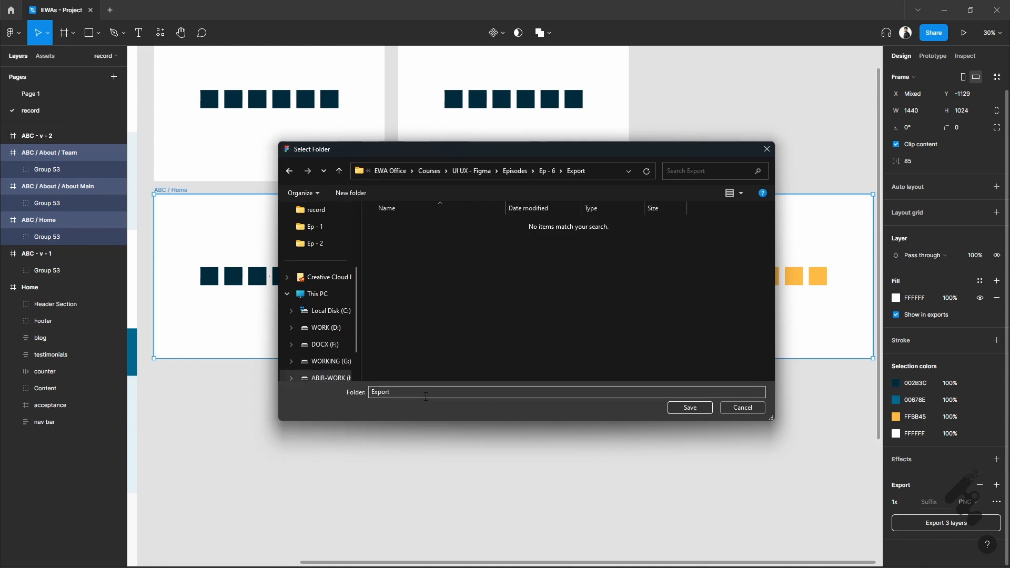
pyautogui.click(677, 414)
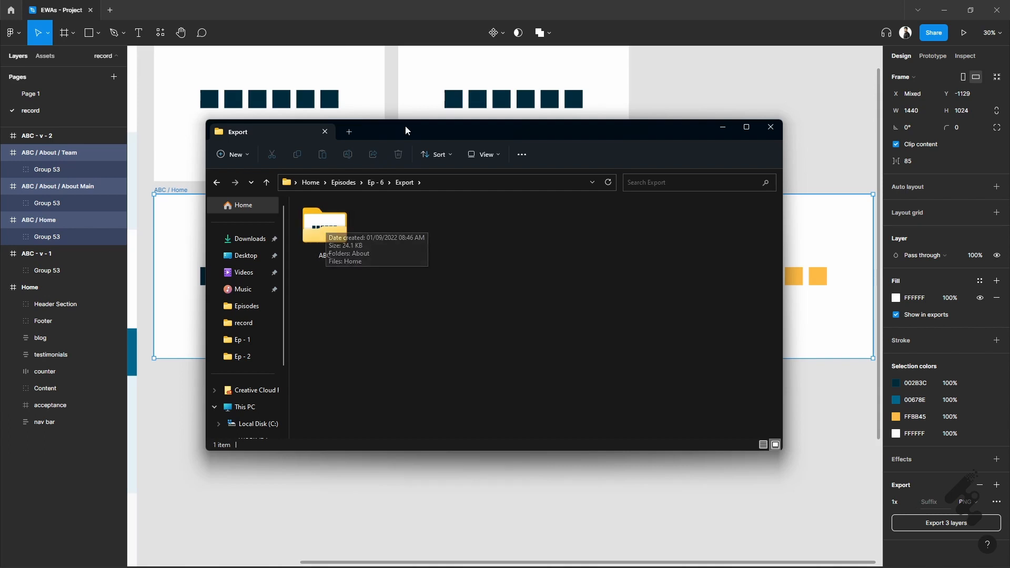
# - Switch to File Explorer and examine the exported ABC folder and its About subfolder to see how the slash-separated names are organised
pyautogui.moveTo(410, 128); pyautogui.dragTo(429, 240)
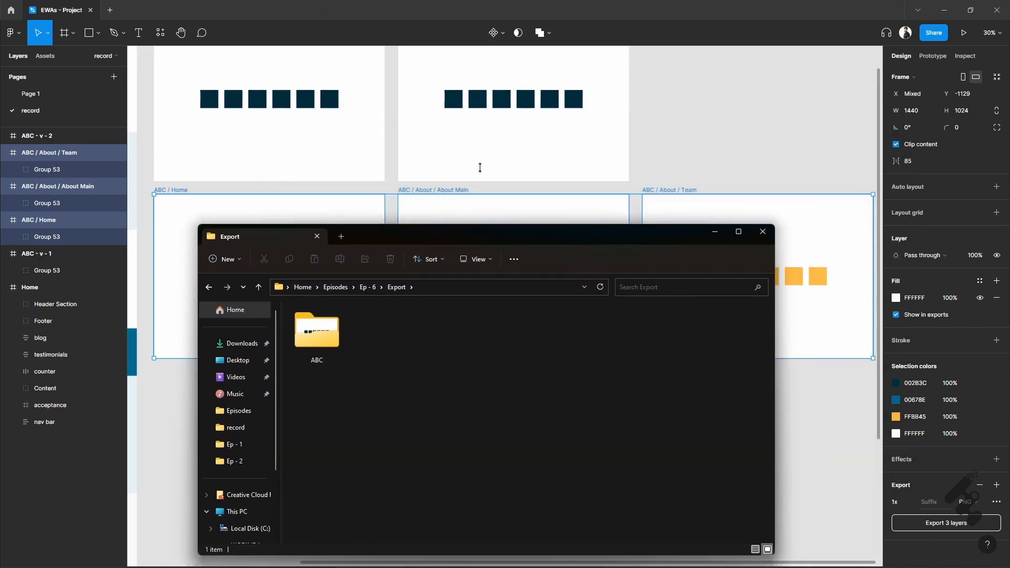
pyautogui.doubleClick(320, 340)
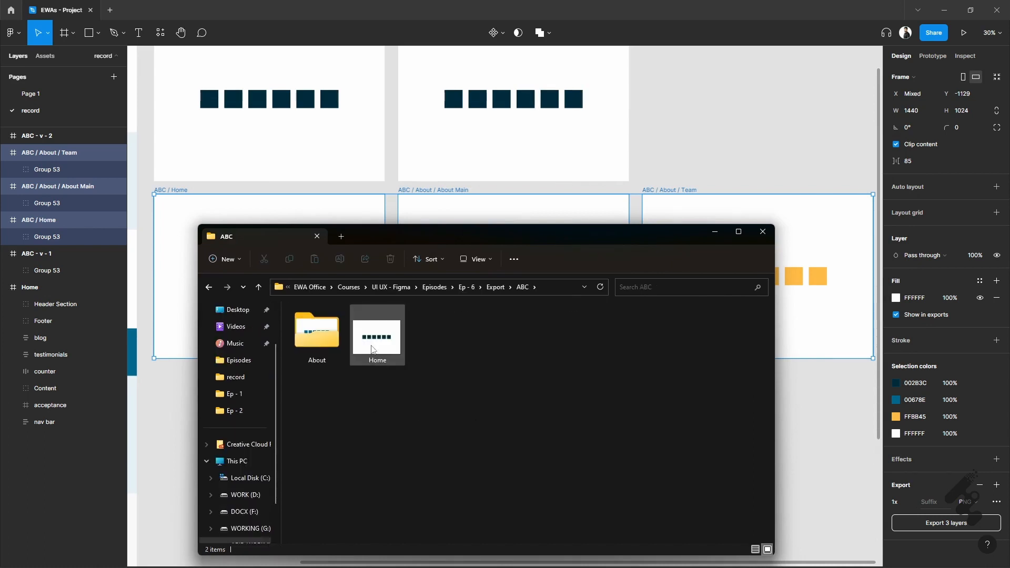
pyautogui.click(396, 350)
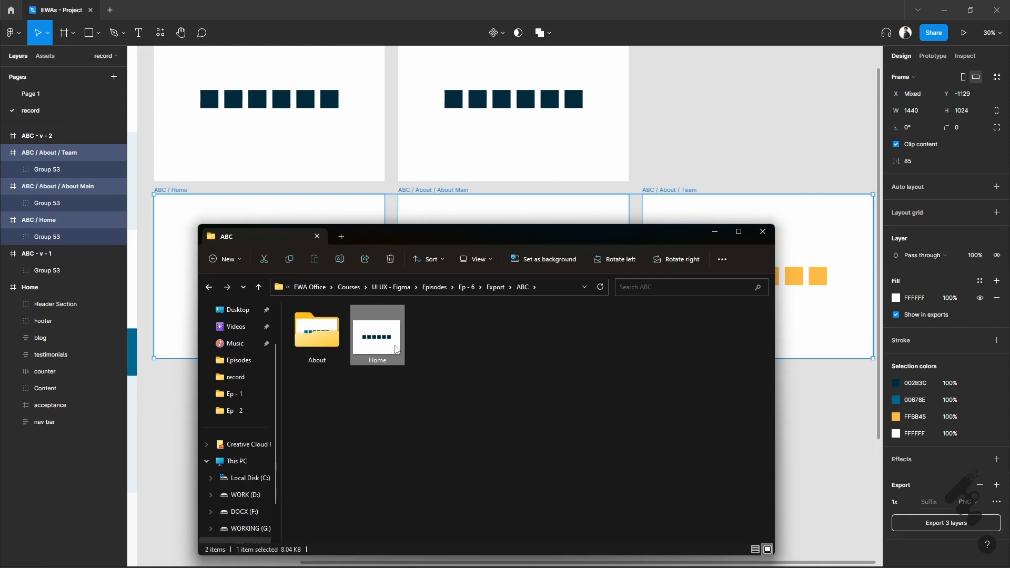
pyautogui.click(317, 346)
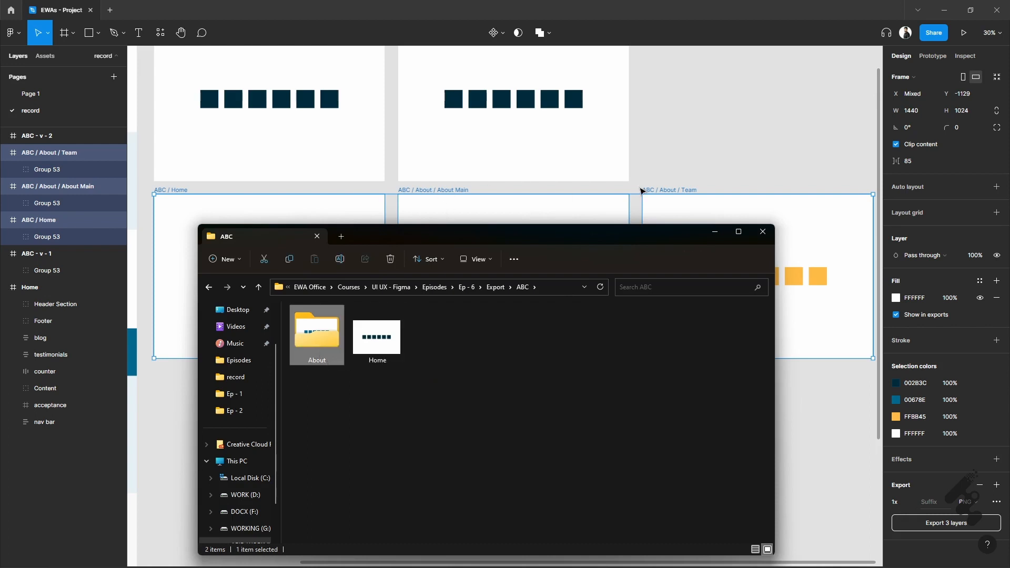
pyautogui.doubleClick(320, 343)
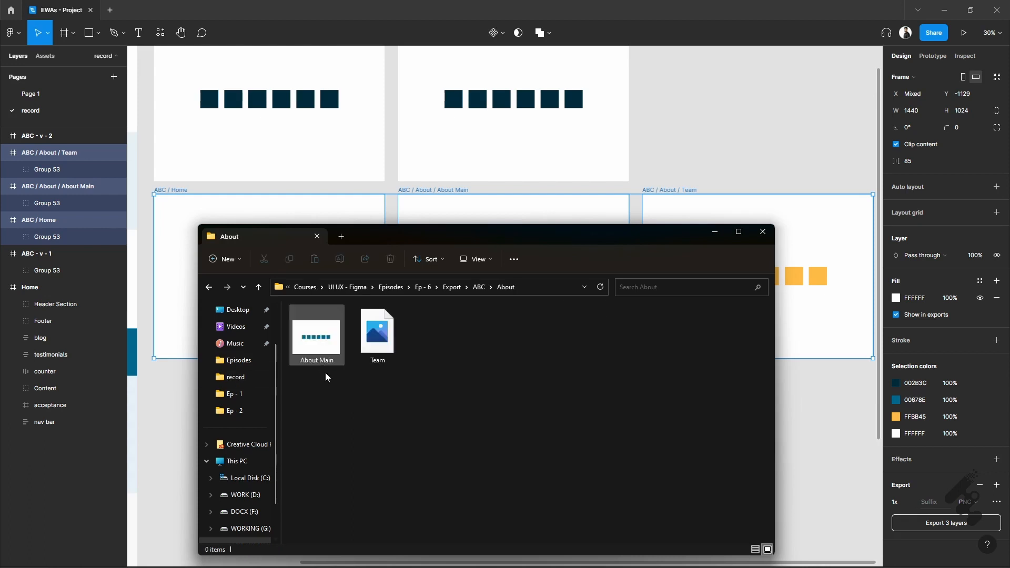
pyautogui.click(314, 345)
pyautogui.click(379, 341)
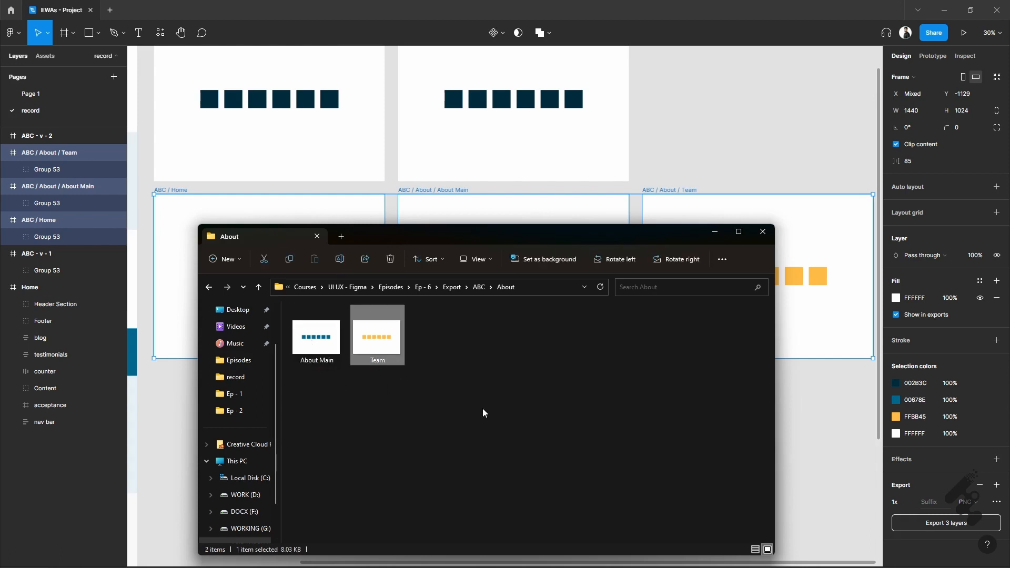
# - Switch back to Figma and clear the selection of the exported frames
pyautogui.click(748, 159)
pyautogui.click(749, 159)
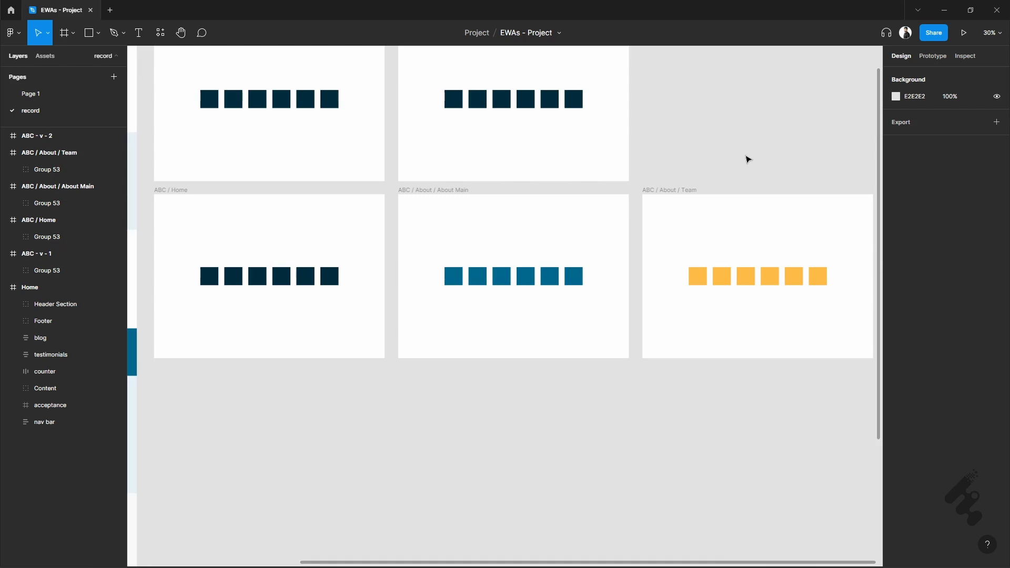
pyautogui.scroll(2, 749, 159)
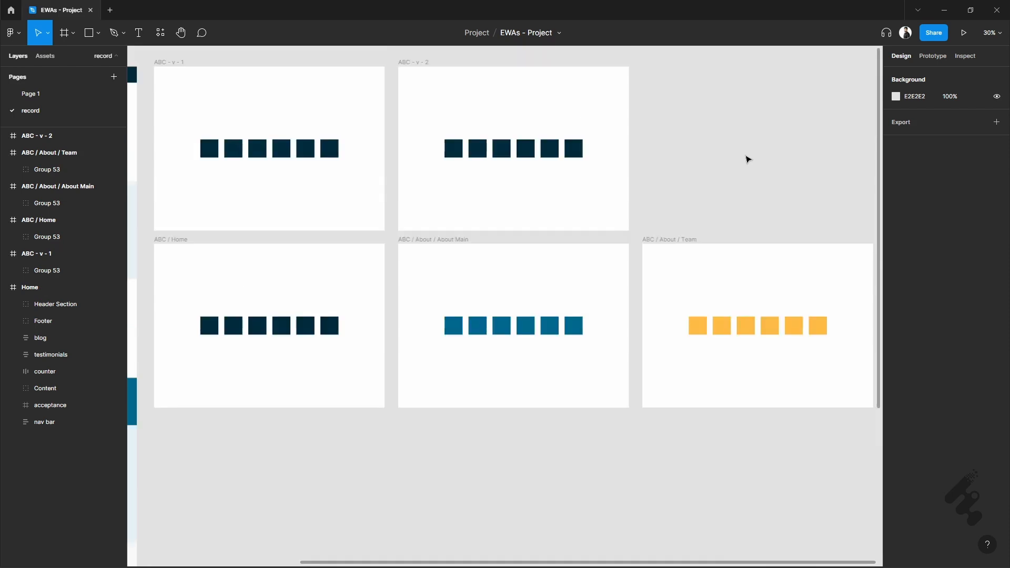